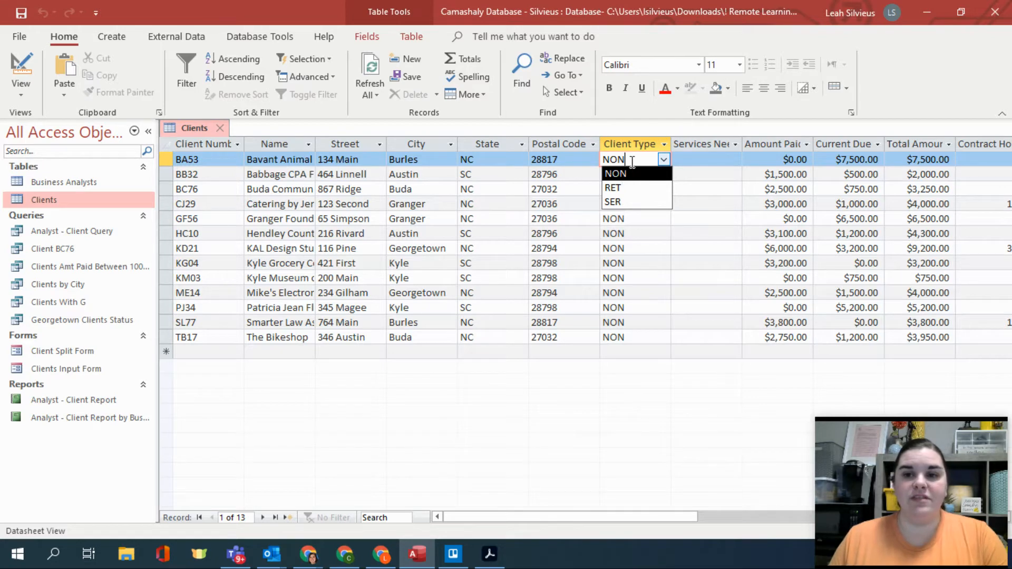
- Try xxx as the Client Type of the first record in the Clients table, and restore the value to NON
drag(637, 163, 600, 163)
text(xxx)
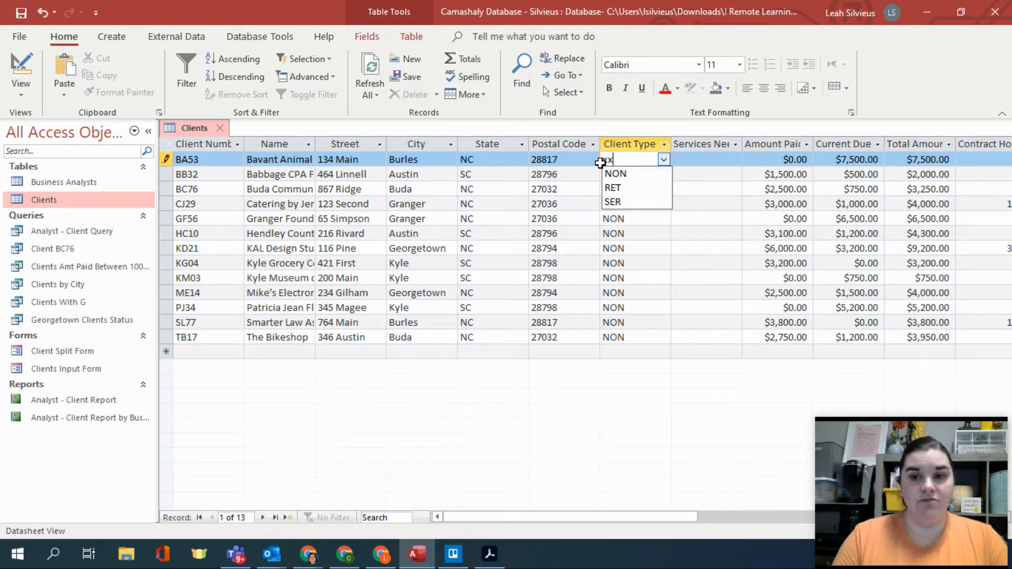
key(Tab)
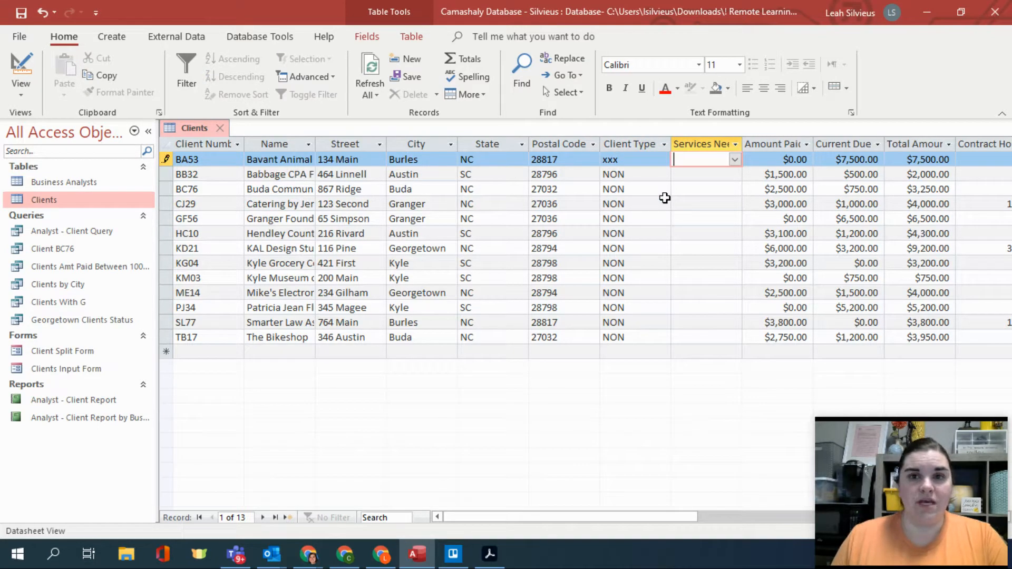
click(658, 164)
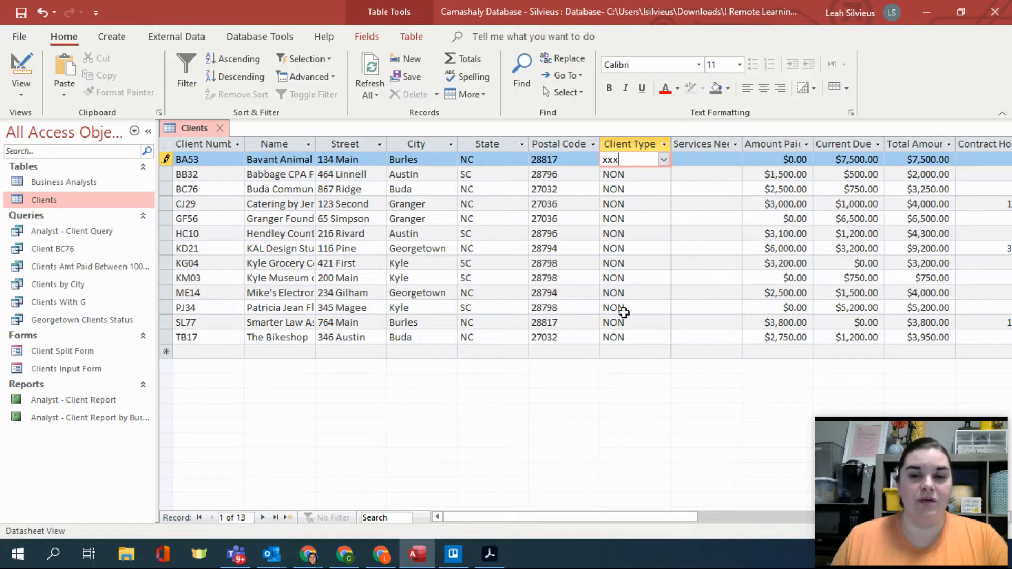
click(663, 159)
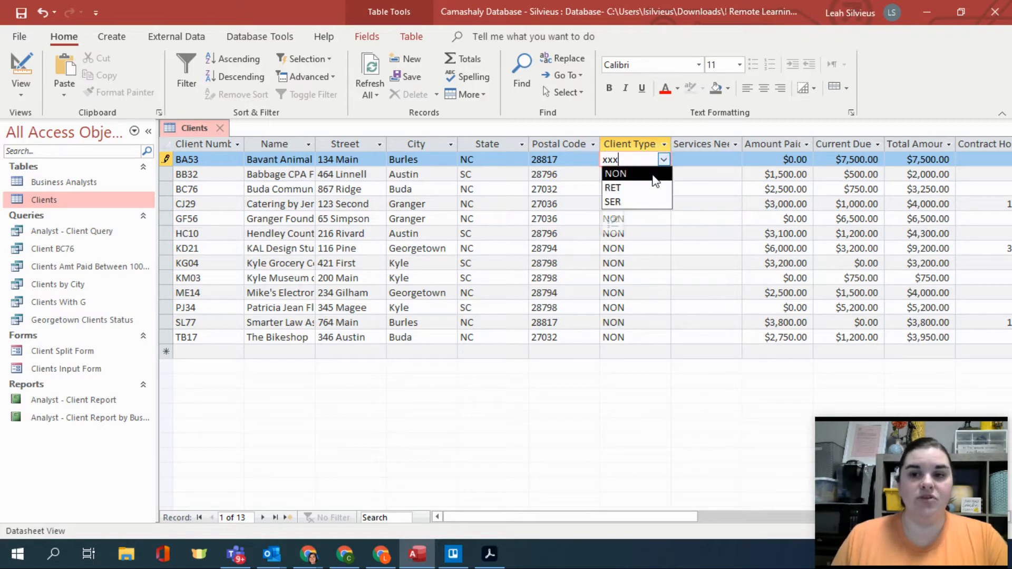
click(648, 175)
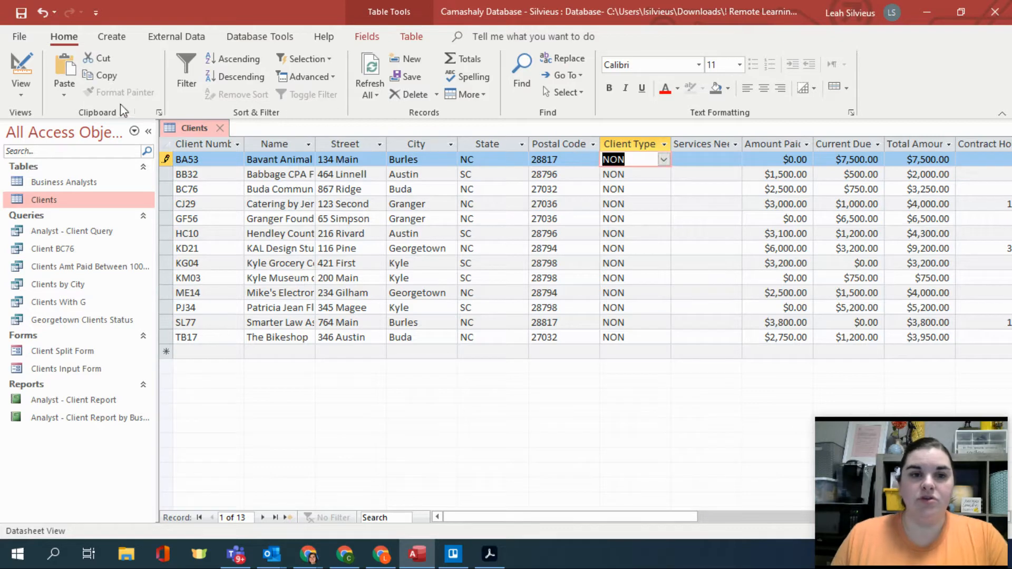
- Switch the Clients table to Design view and select the Client Type field to show its field properties
click(21, 71)
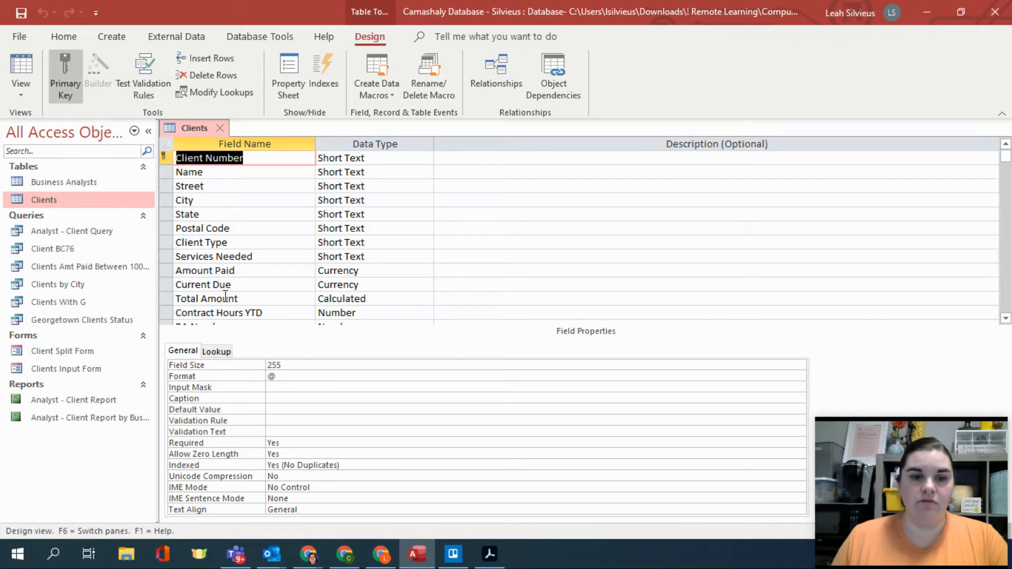
click(235, 244)
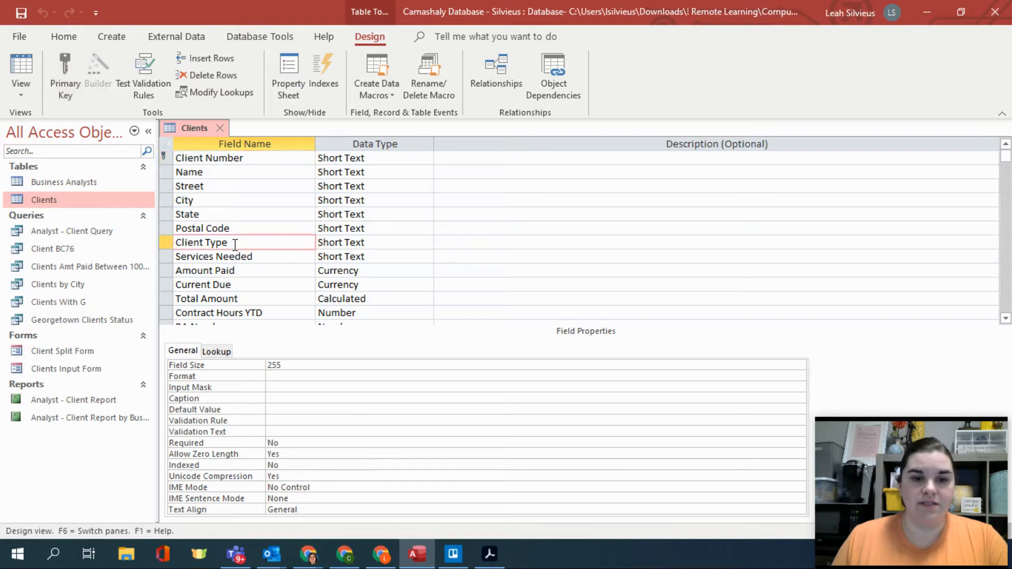
click(564, 332)
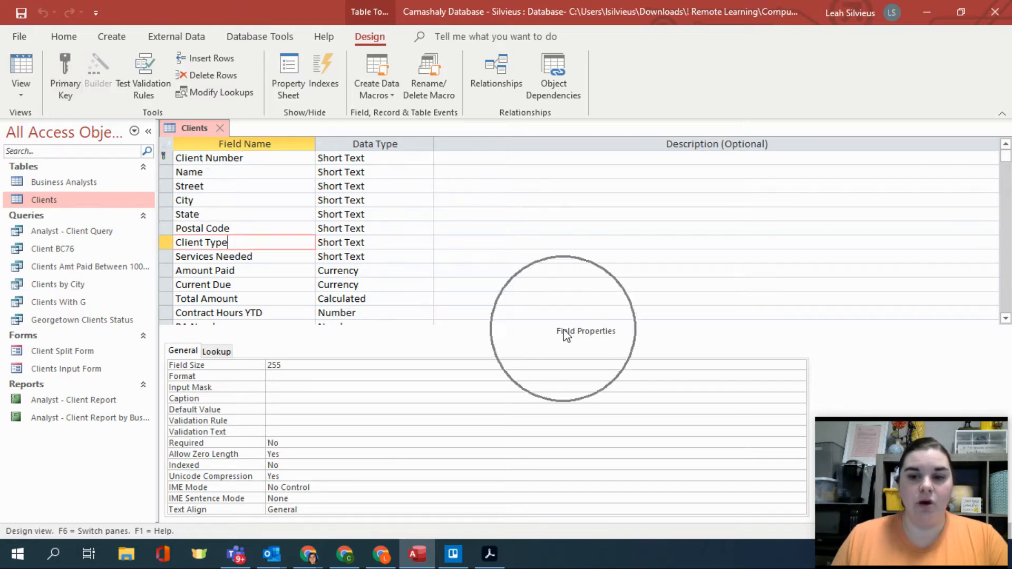
key(ctrl)
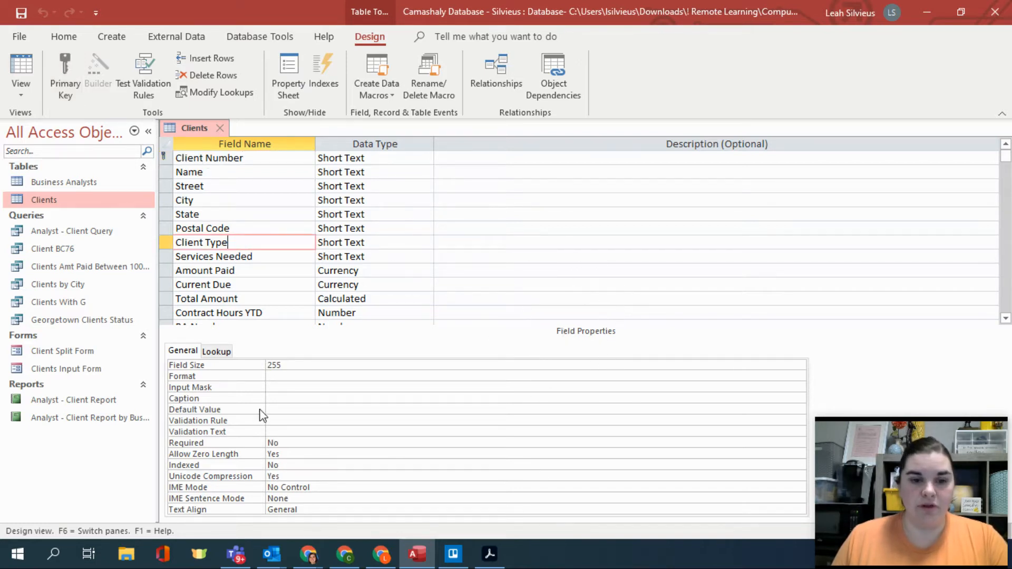
key(ctrl)
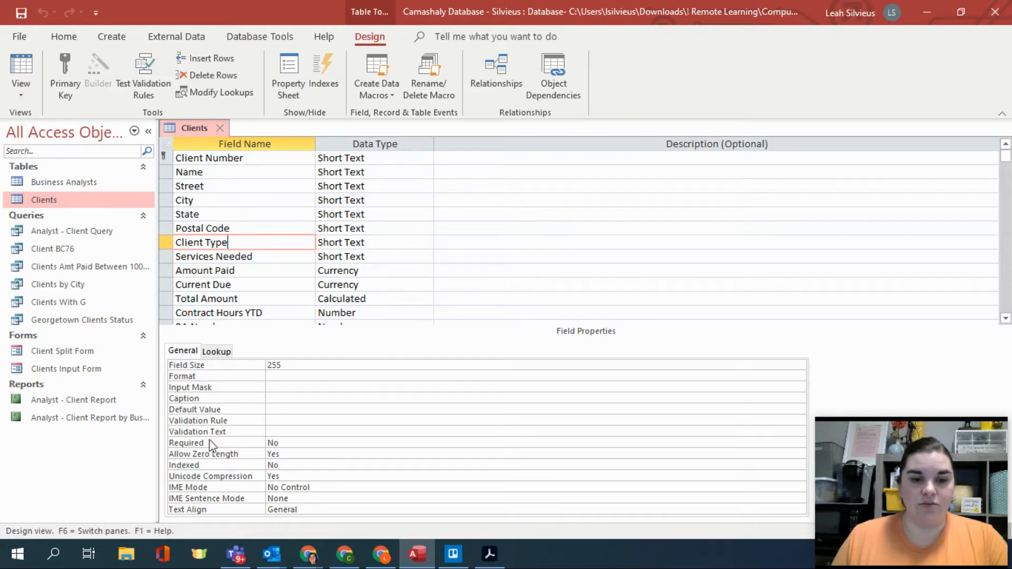
key(ctrl)
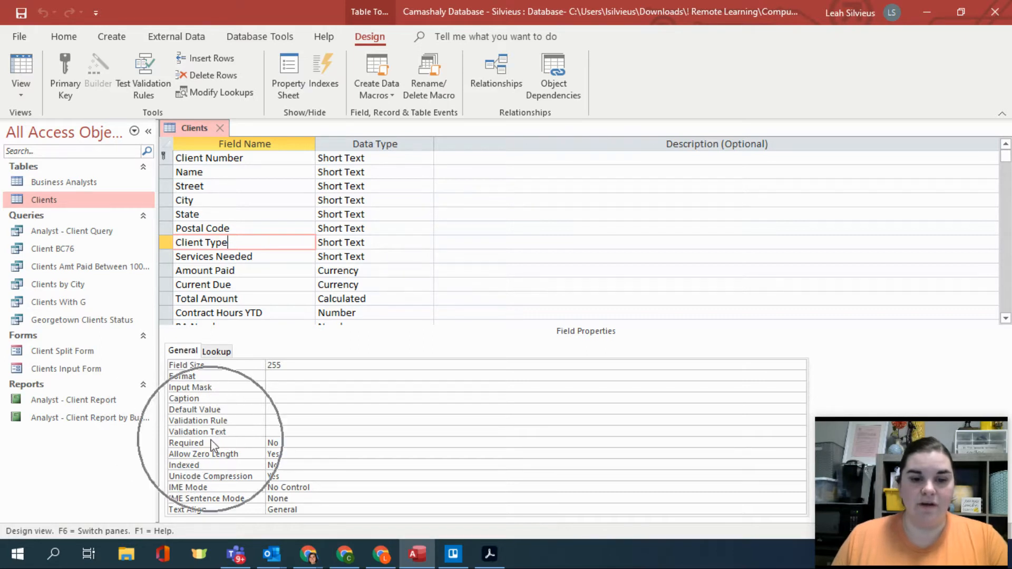
- Set the Client Type field's default value to ="NON"
click(309, 420)
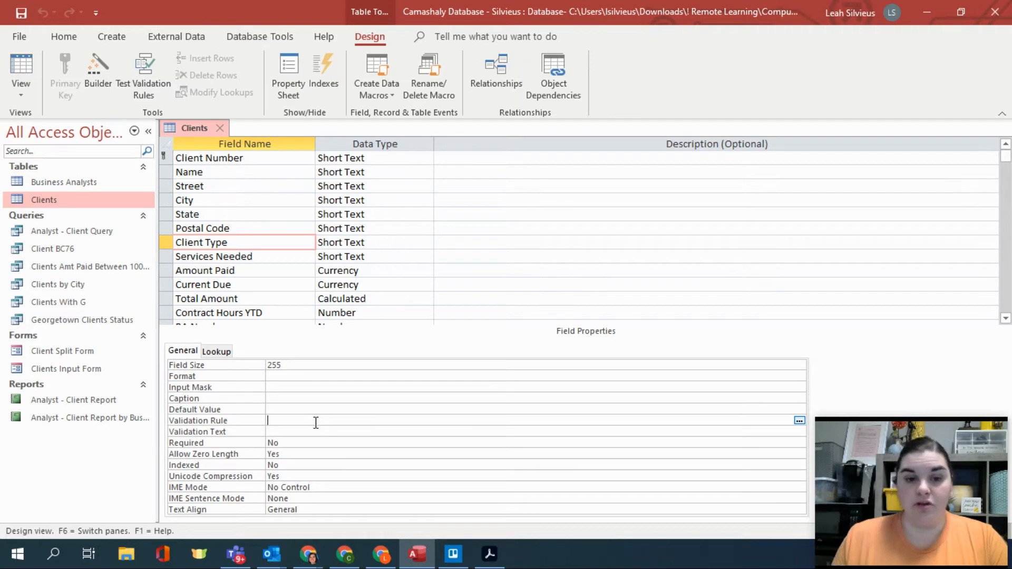
click(317, 435)
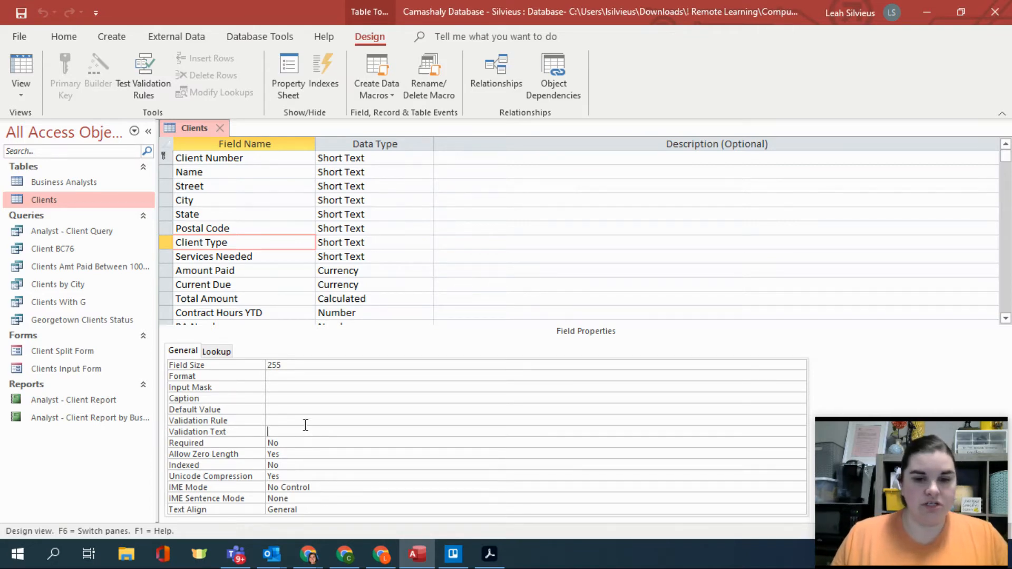
click(304, 423)
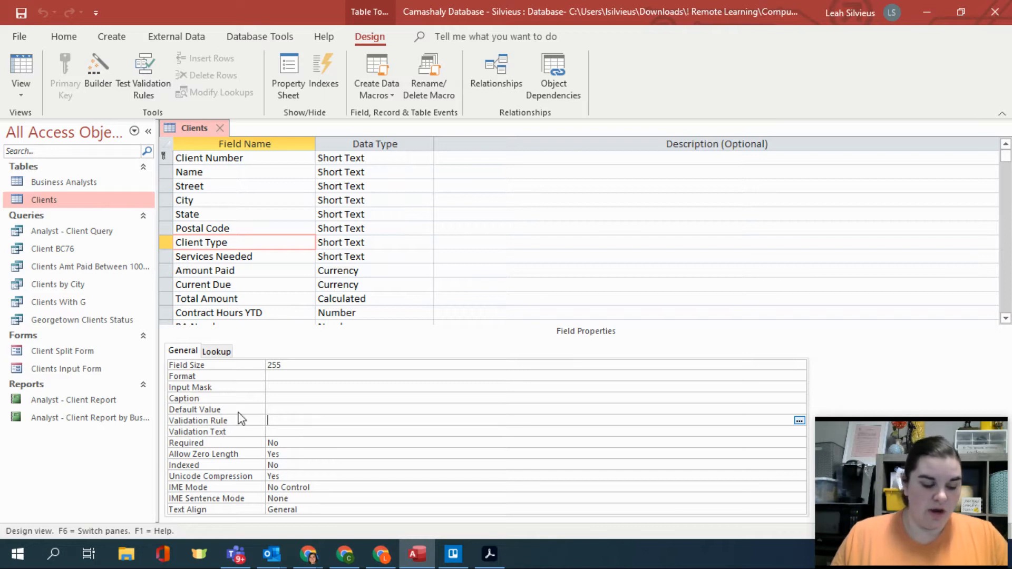
click(289, 411)
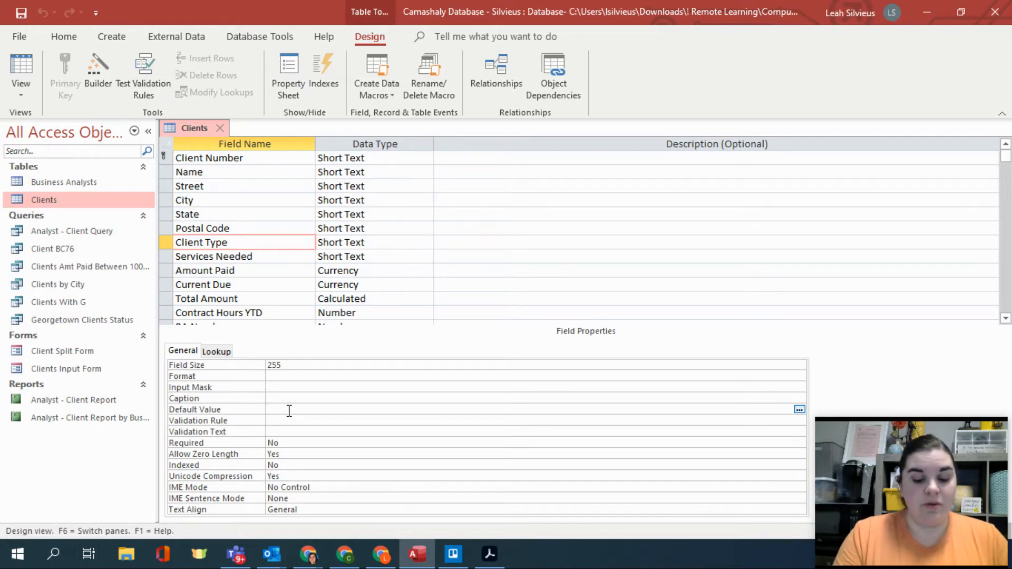
text(=NON)
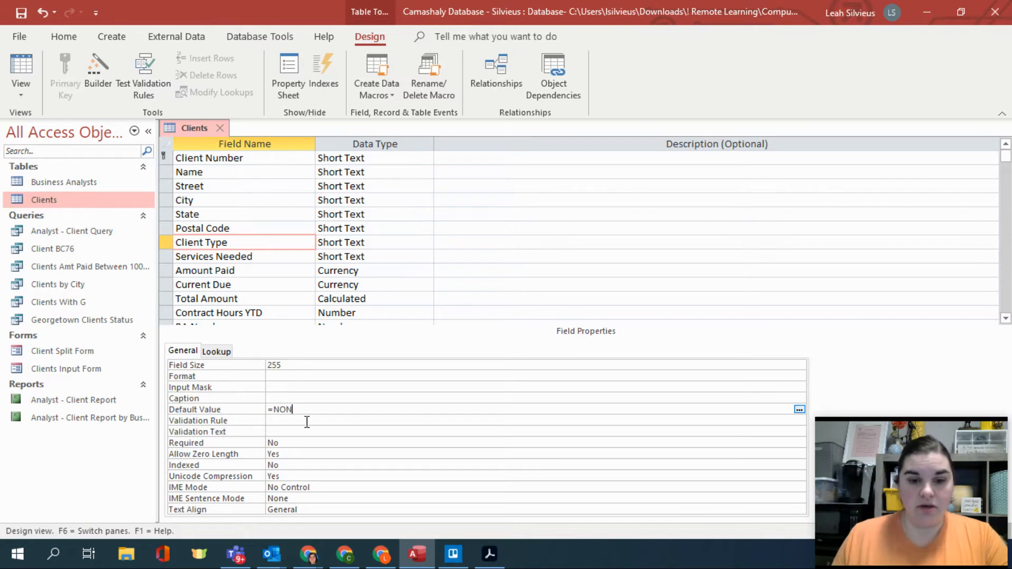
key(Return)
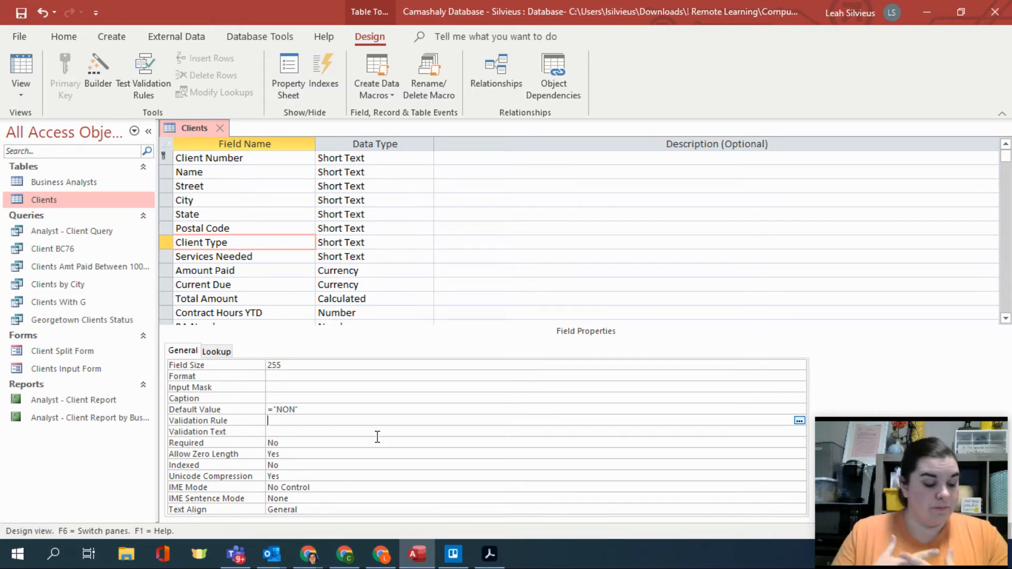
- Set the Client Type field's validation rule to ="NON" Or ="RET" Or ="SER"
text(=NON)
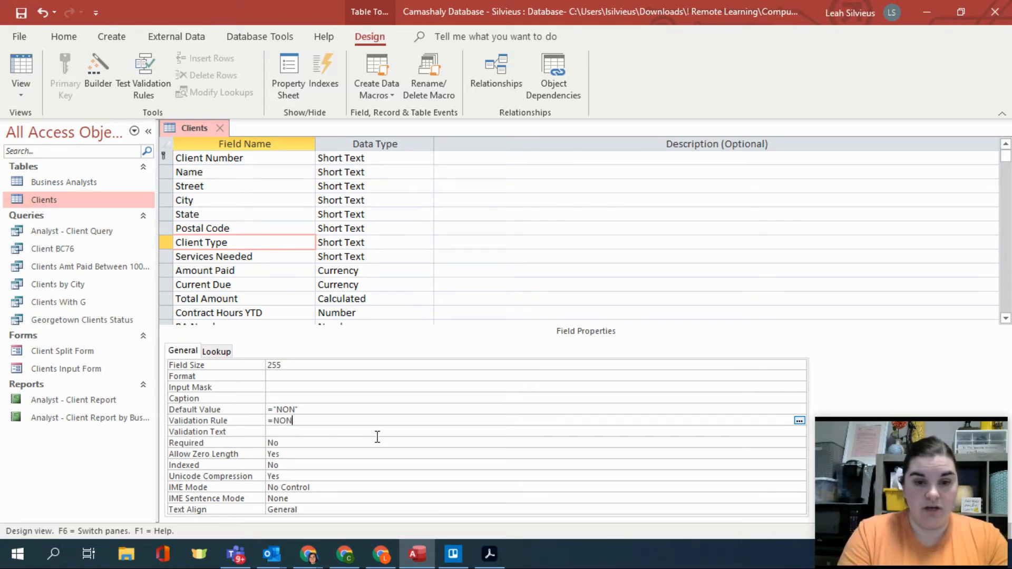
text( OR)
key(BackSpace)
text(r)
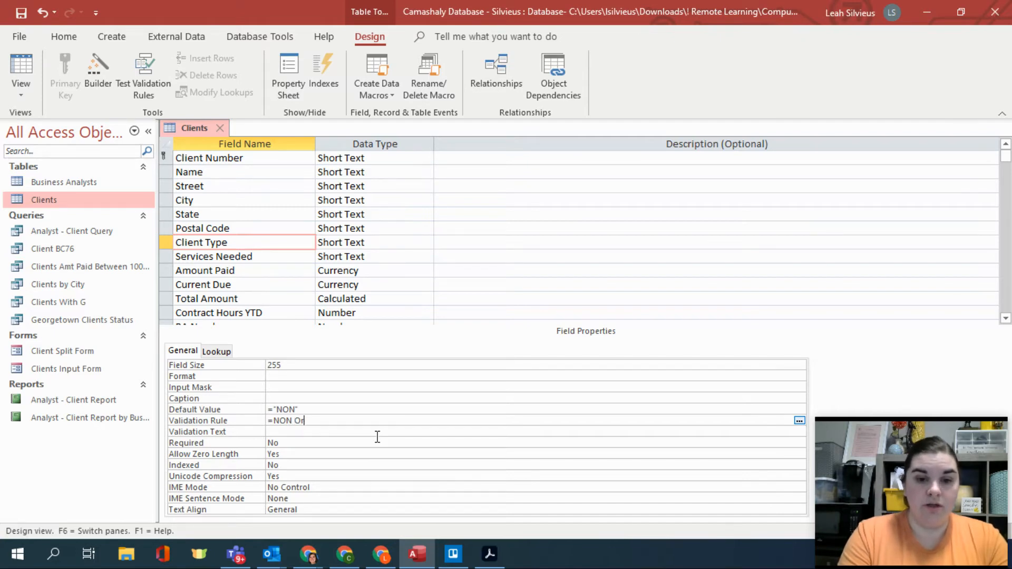
text( ="RET")
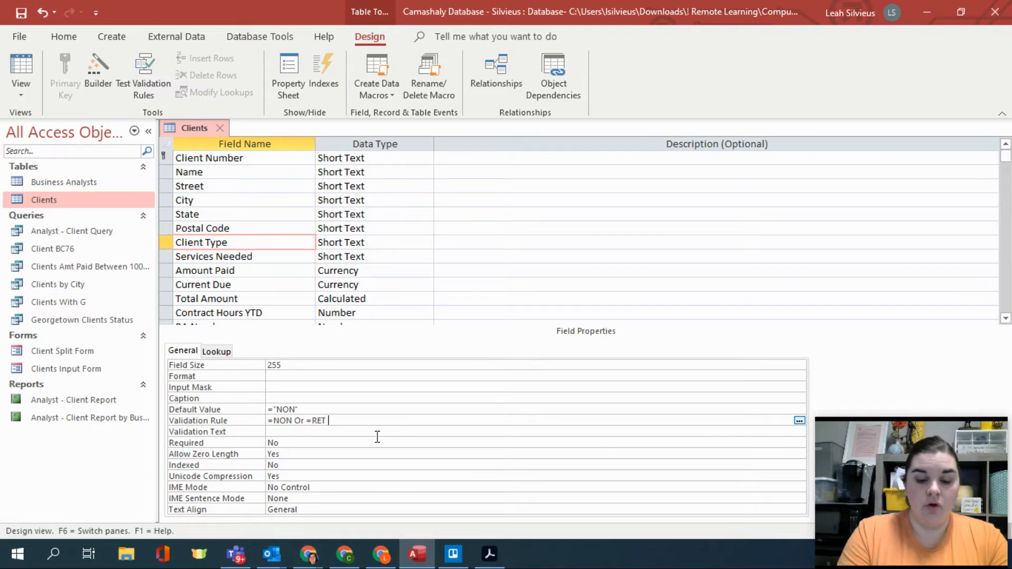
text( Or )
text(="SER)
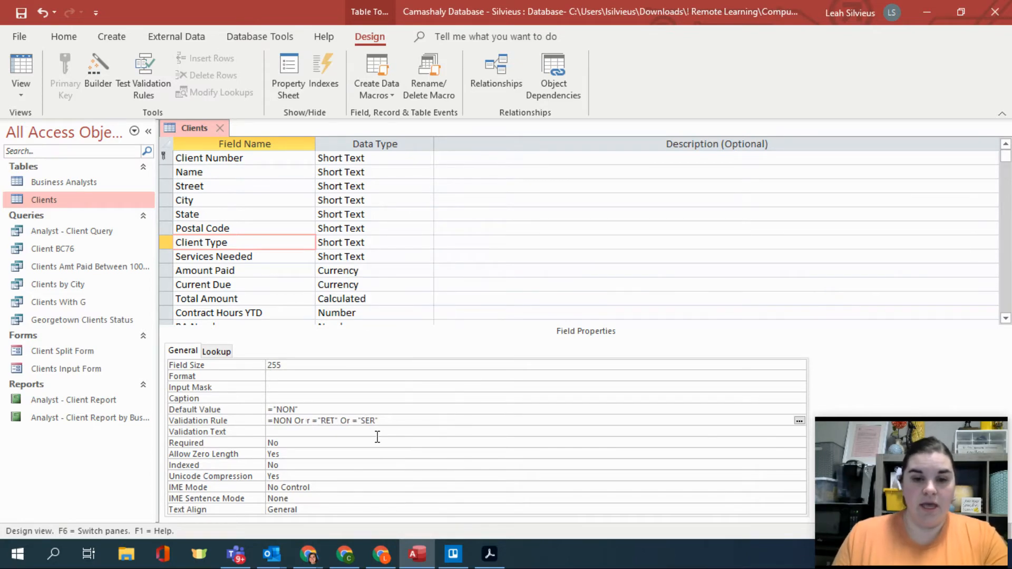
key(Return)
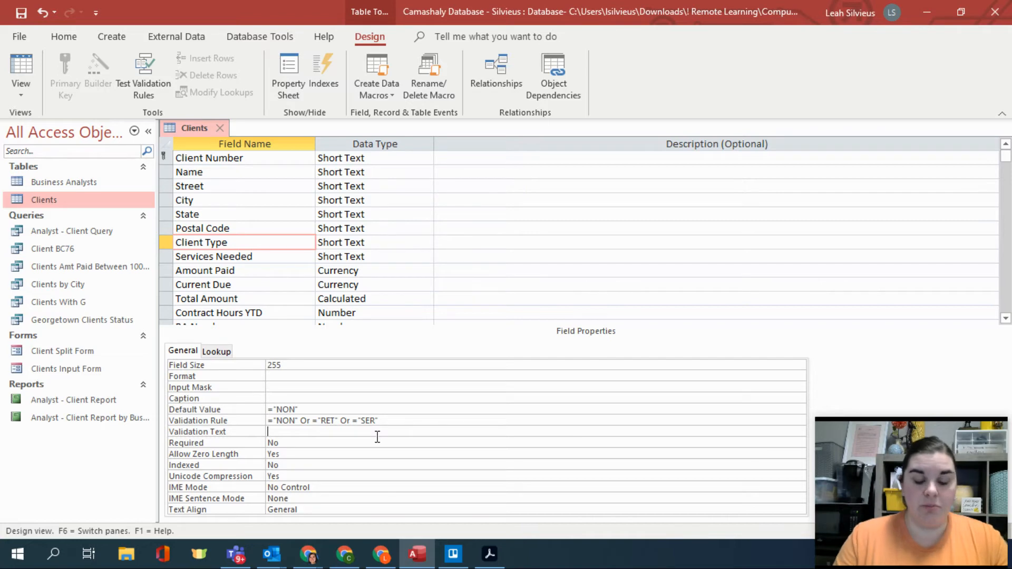
- Set the Client Type field's validation text to "Must be set to NON, RET, or SER"
text(Must)
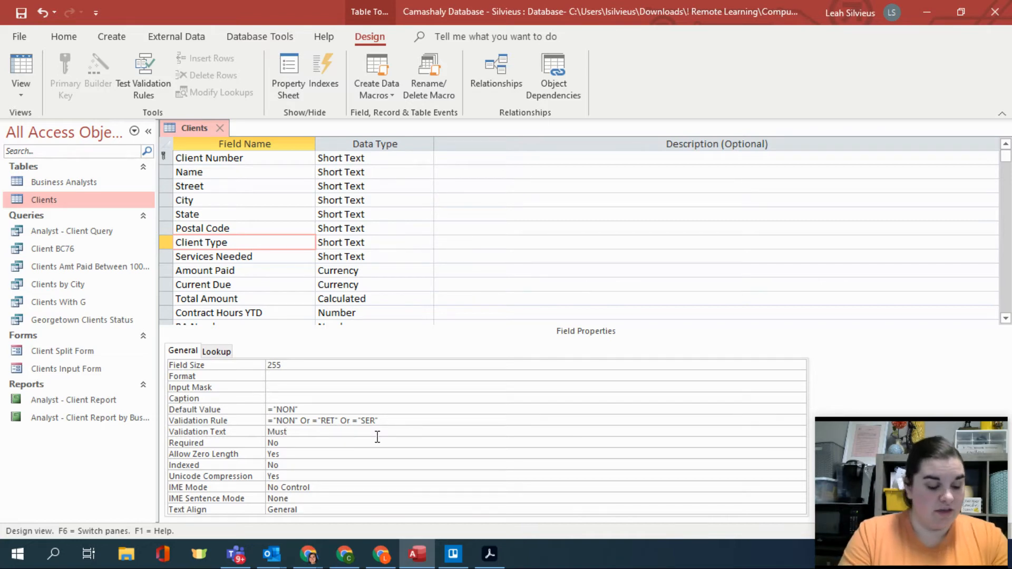
text( be set to)
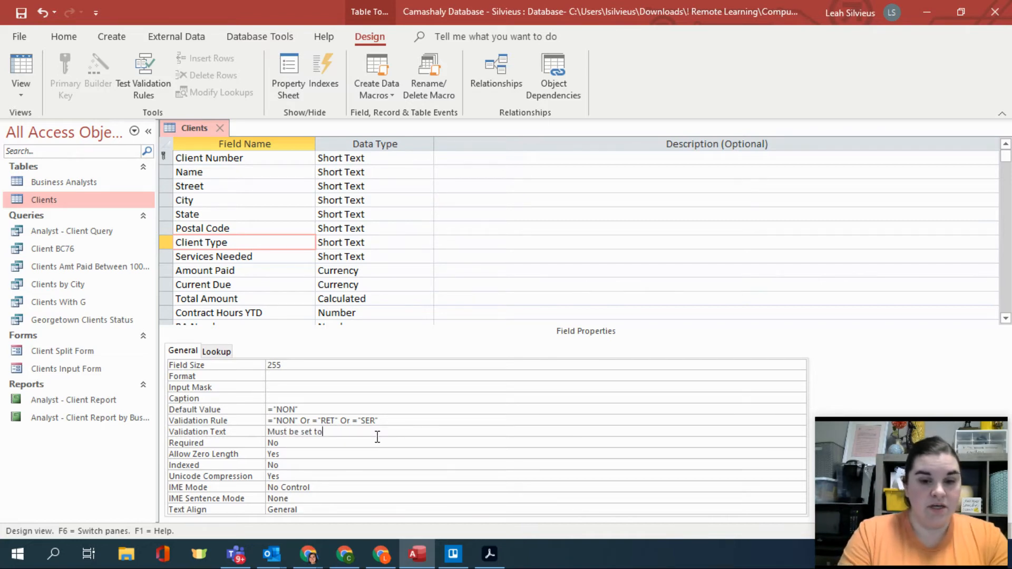
text( NON, )
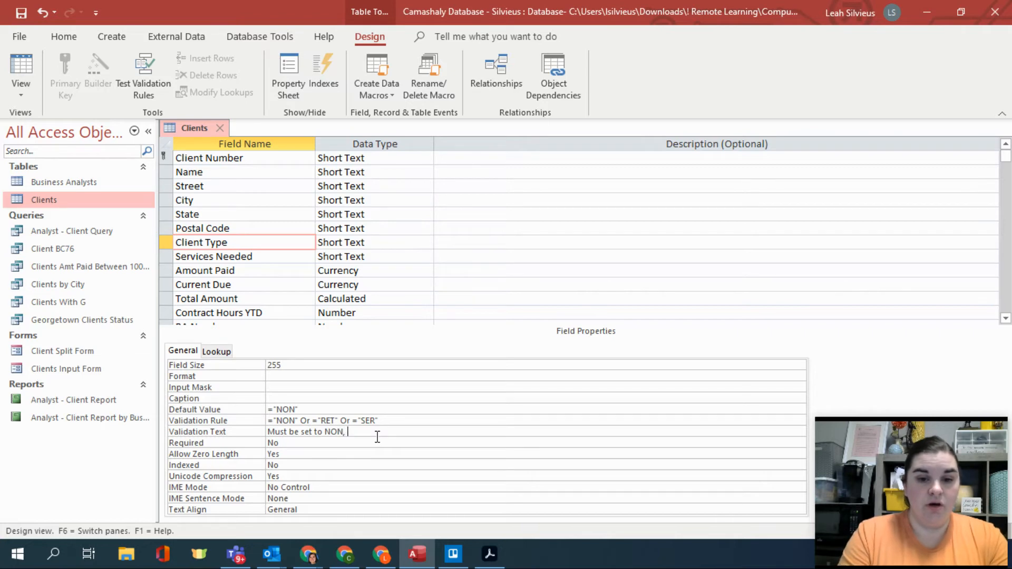
text(RET, or SET)
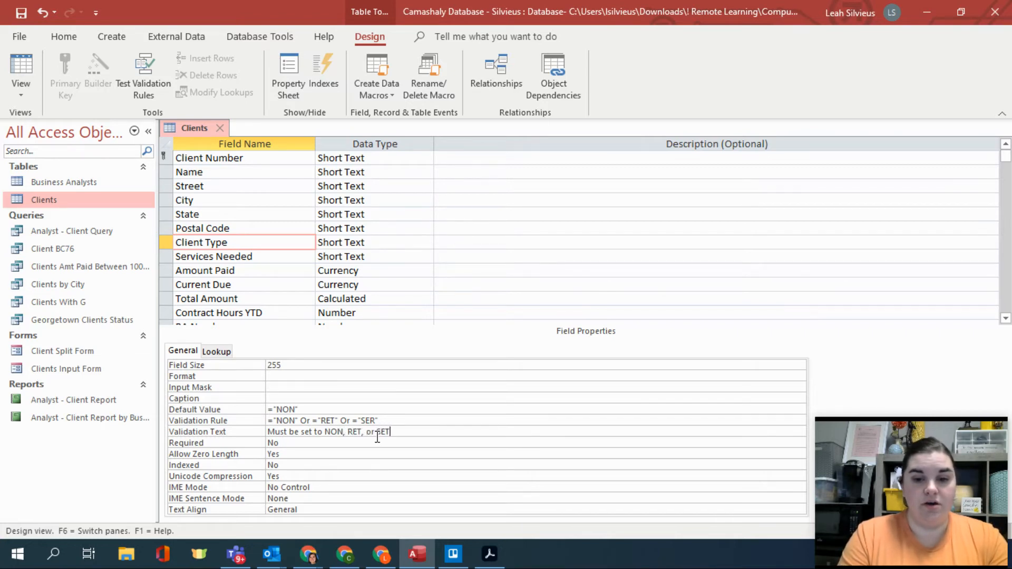
key(BackSpace)
text(R)
click(378, 454)
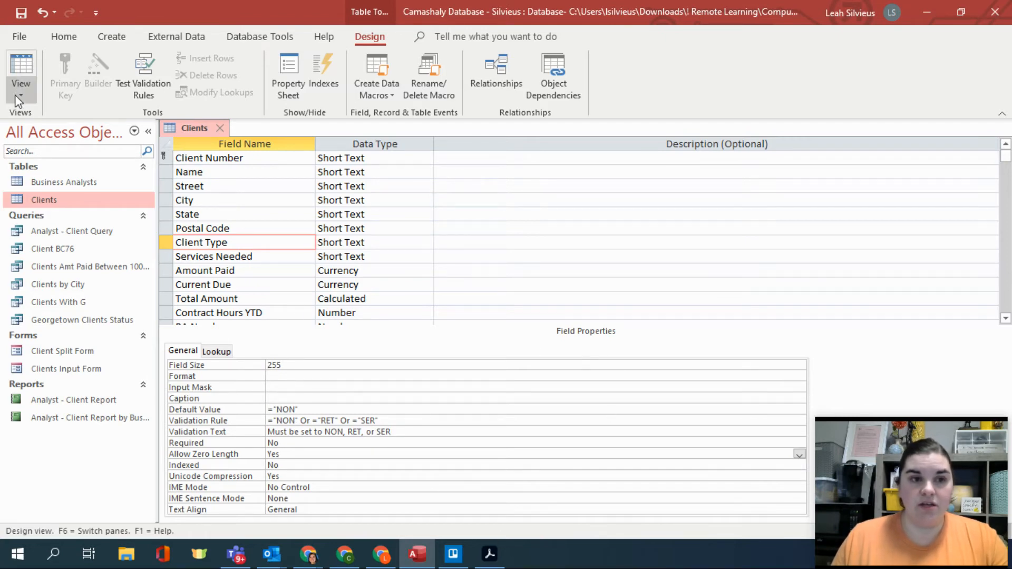
- Return the Clients table to Datasheet view, saving the design changes and testing existing data against the new rules
click(15, 64)
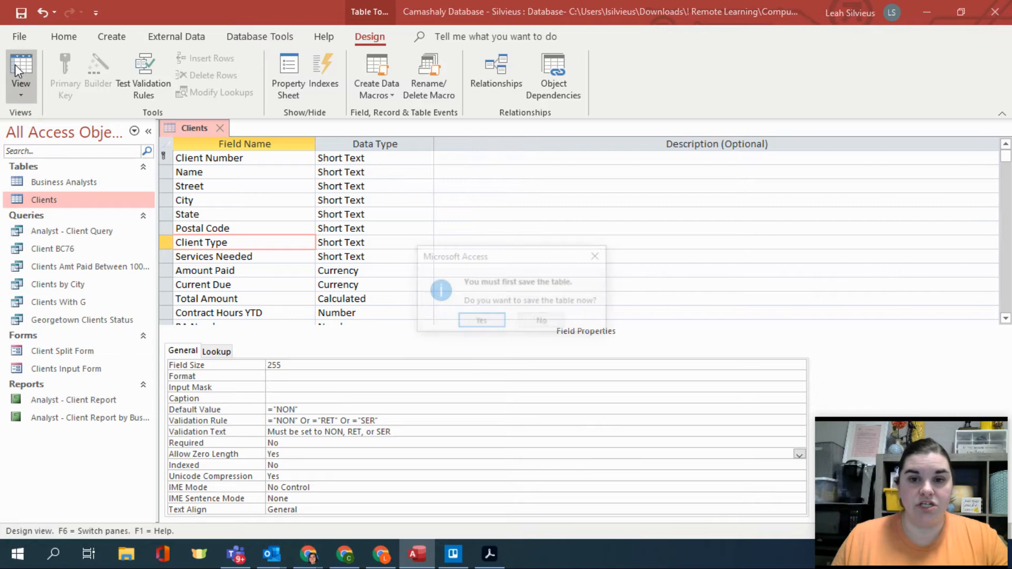
click(481, 322)
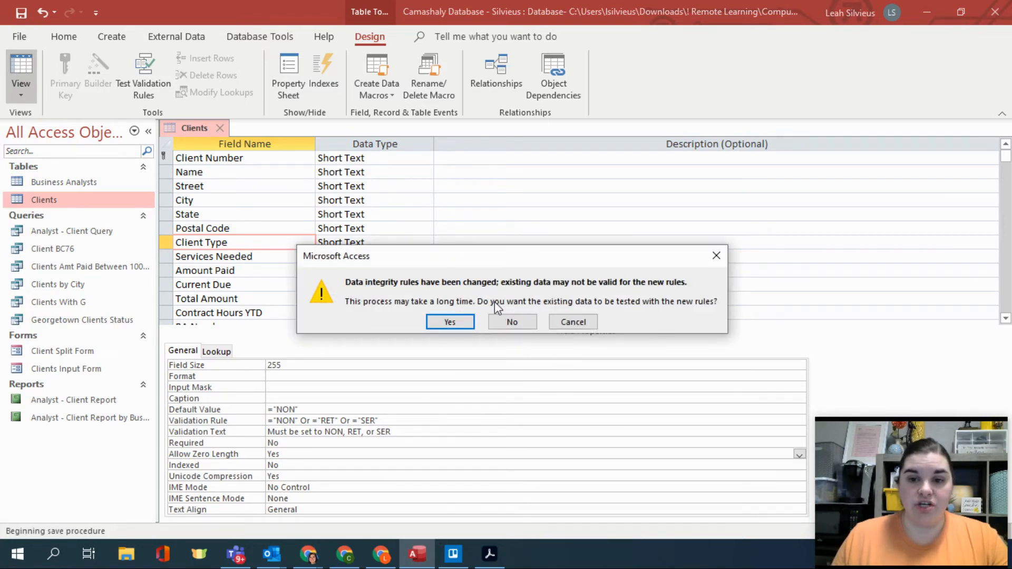
click(431, 322)
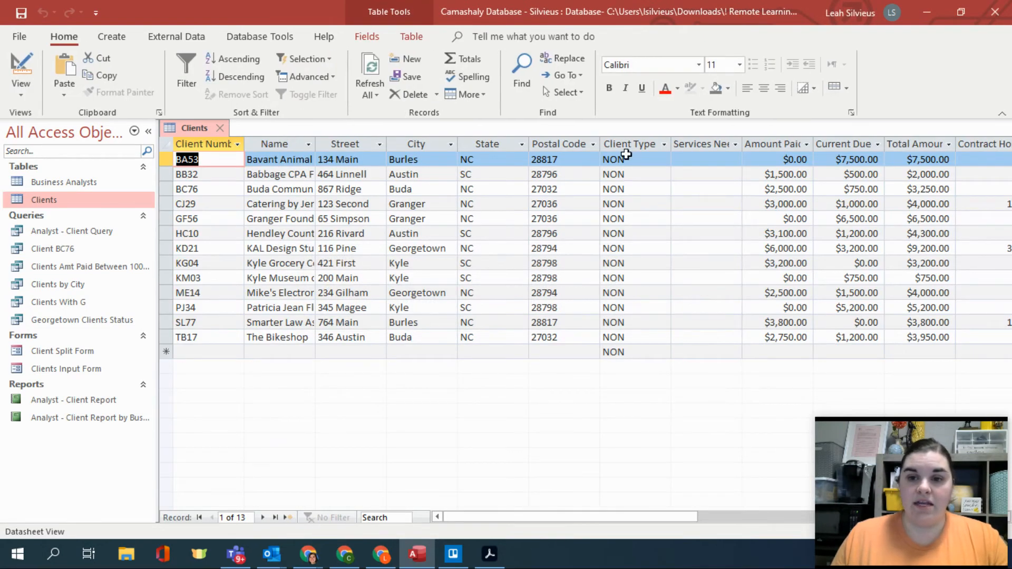
- Test the validation rule by trying XXX as the first record's Client Type, and dismiss the resulting message
click(639, 352)
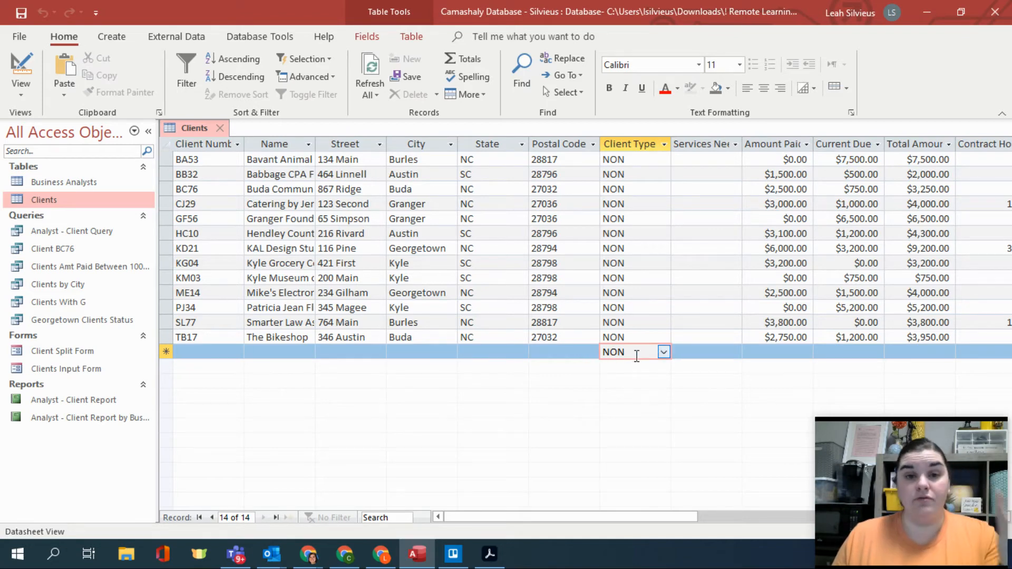
double_click(614, 158)
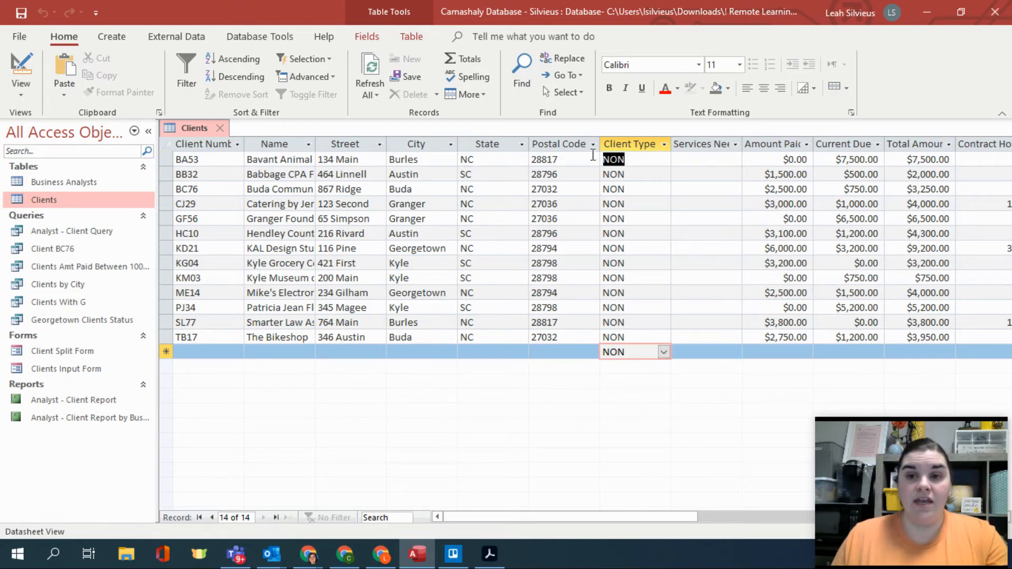
text(XXX)
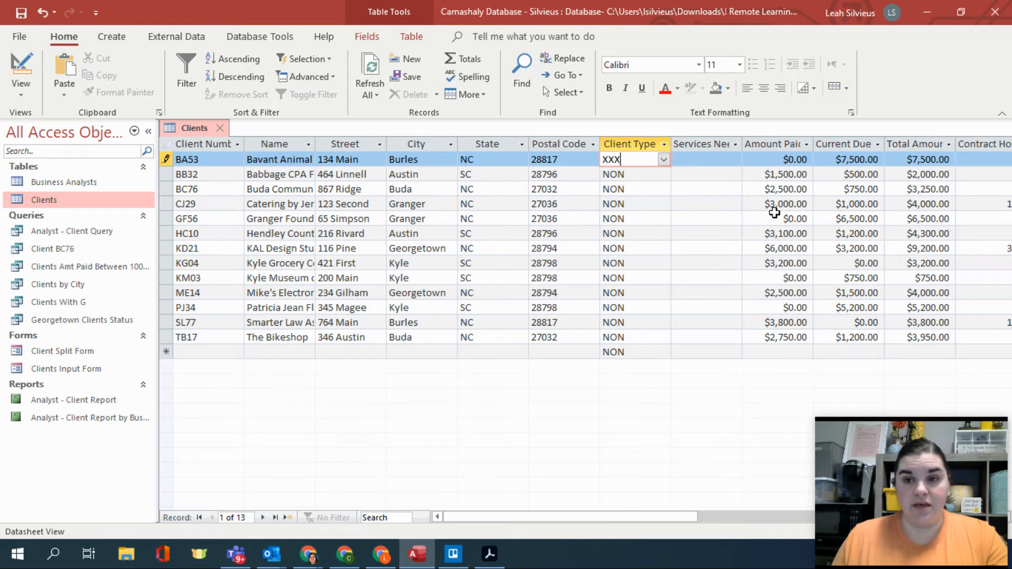
key(Tab)
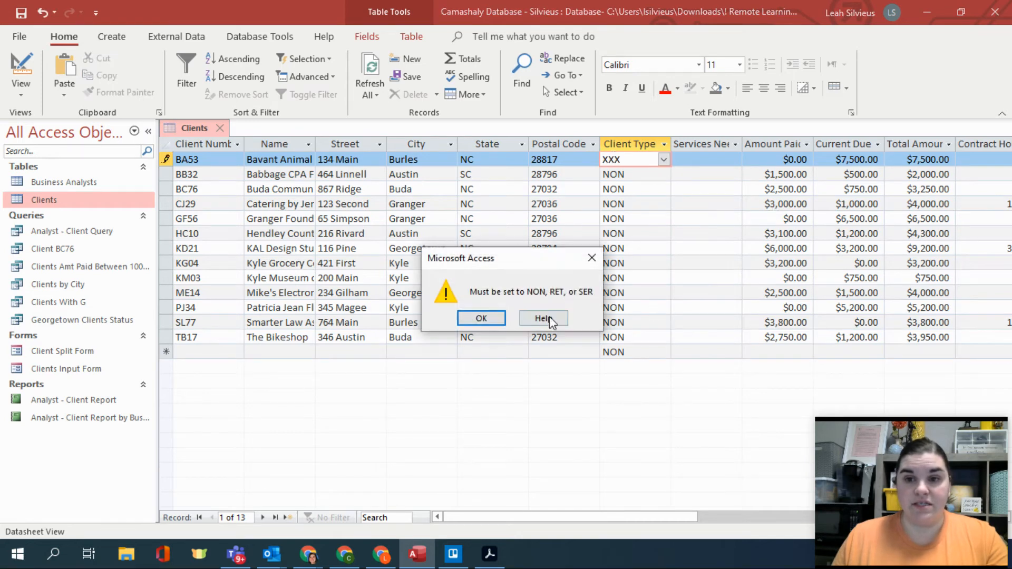
click(498, 319)
- Replace the invalid Client Type in the first record, Bavant Animal, with RET
click(664, 159)
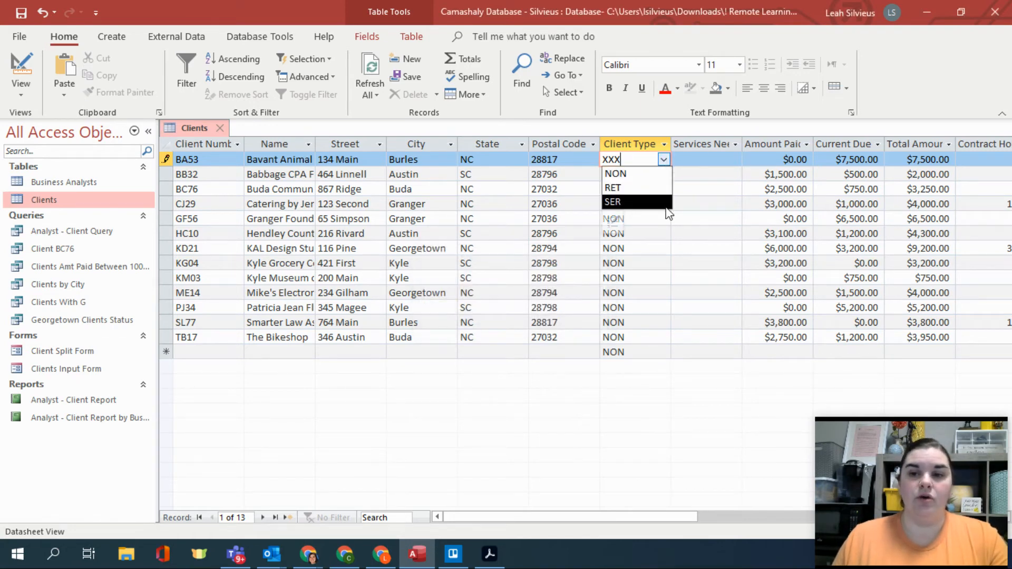
click(657, 191)
click(627, 204)
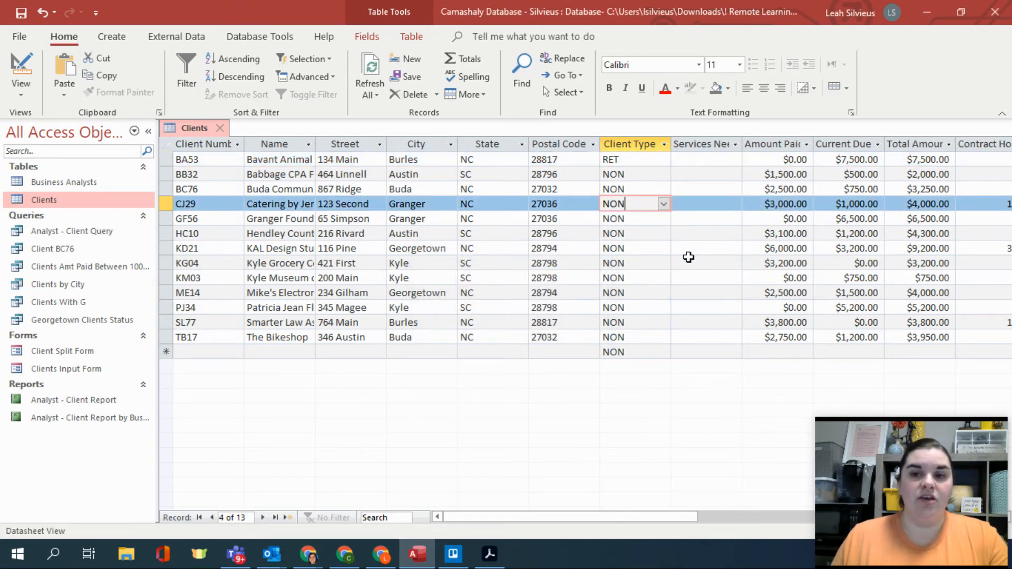
- Set the Client Type to SER for the first two records, Bavant Animal and Babbage CPA
click(655, 158)
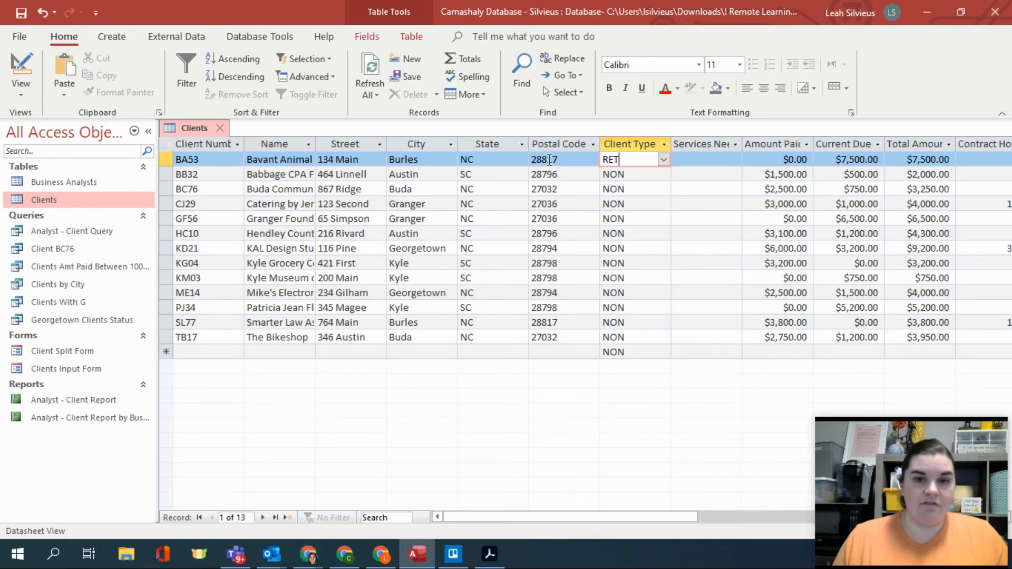
click(664, 160)
click(613, 202)
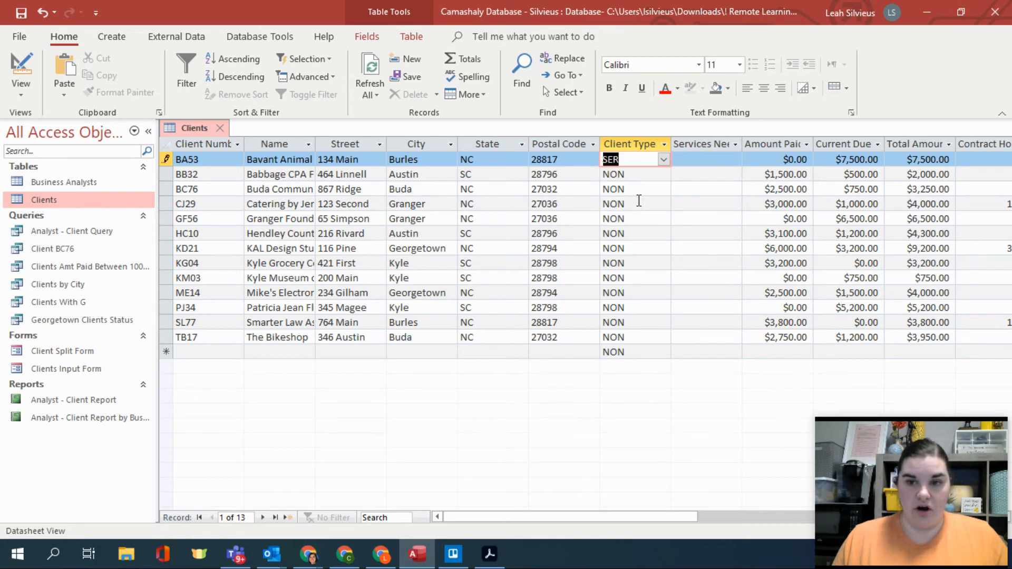
click(663, 174)
click(665, 175)
click(663, 175)
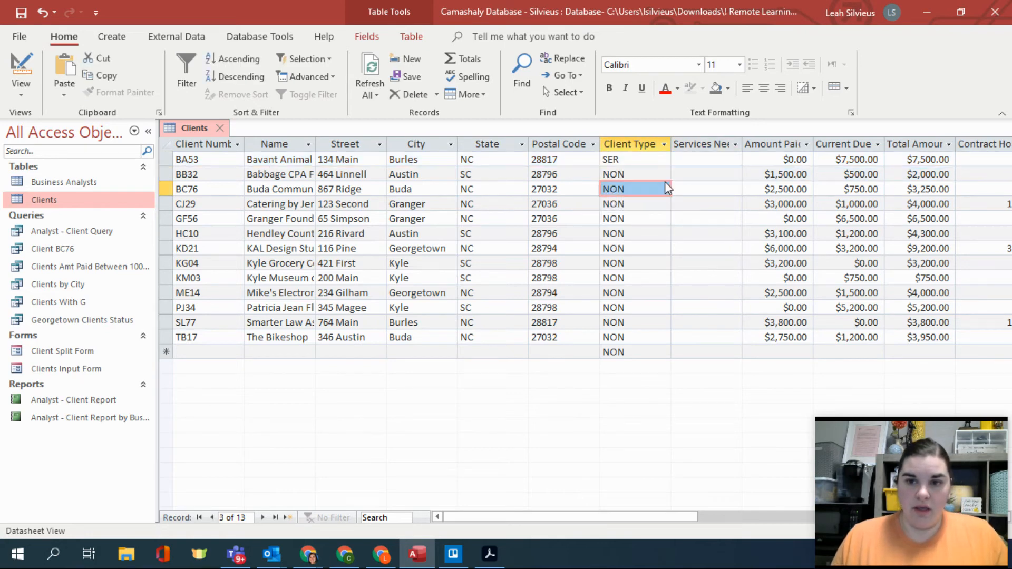
click(664, 174)
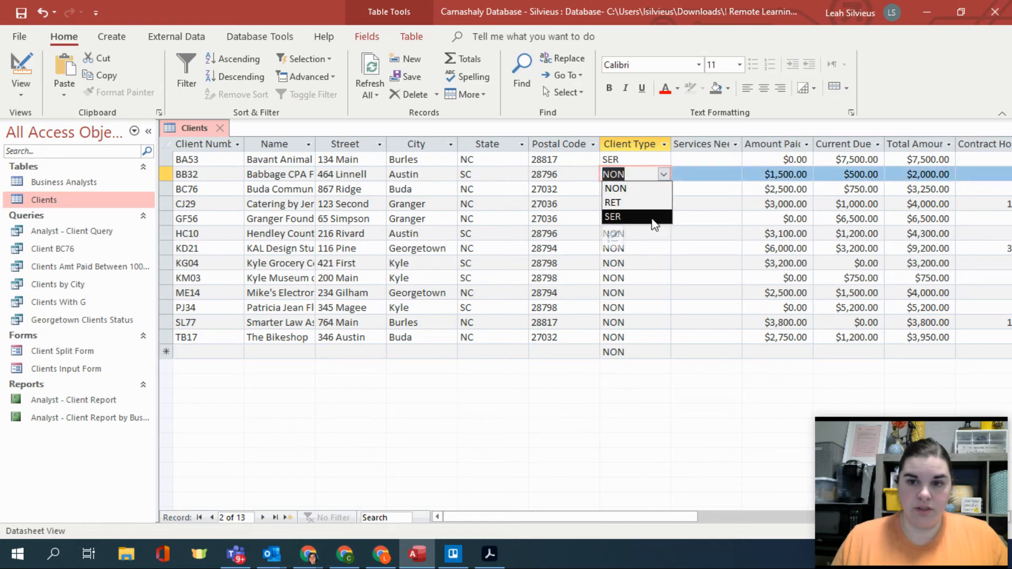
click(653, 216)
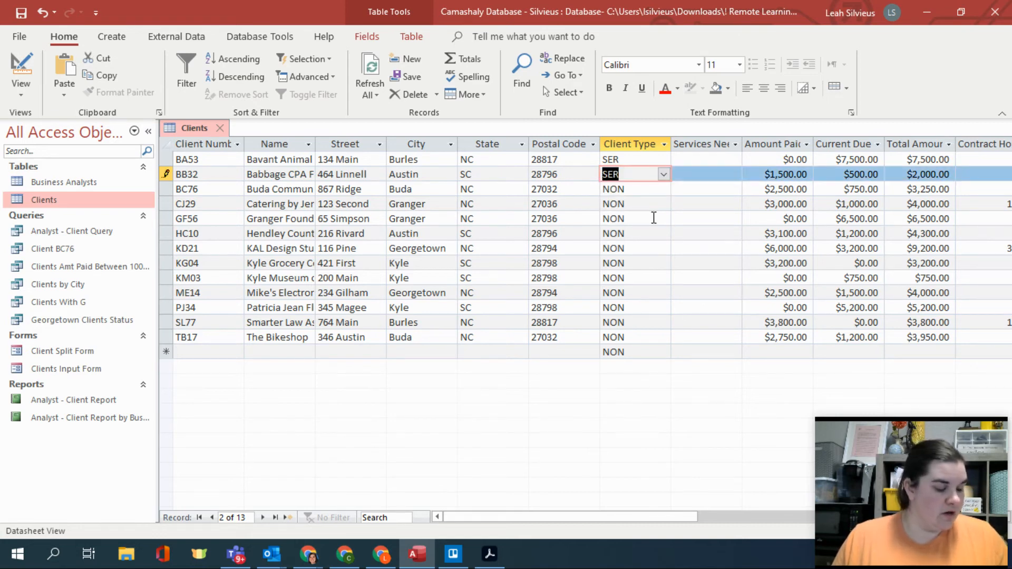
- Set the Client Type to SER for the fourth record, the Granger catering client, and the seventh, KAL Design
click(628, 188)
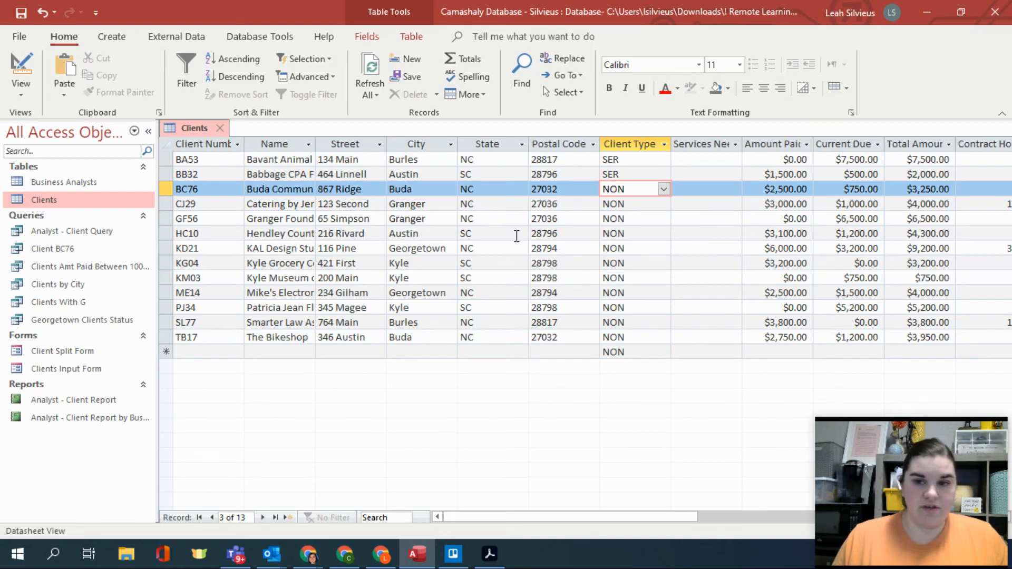
click(658, 206)
click(662, 204)
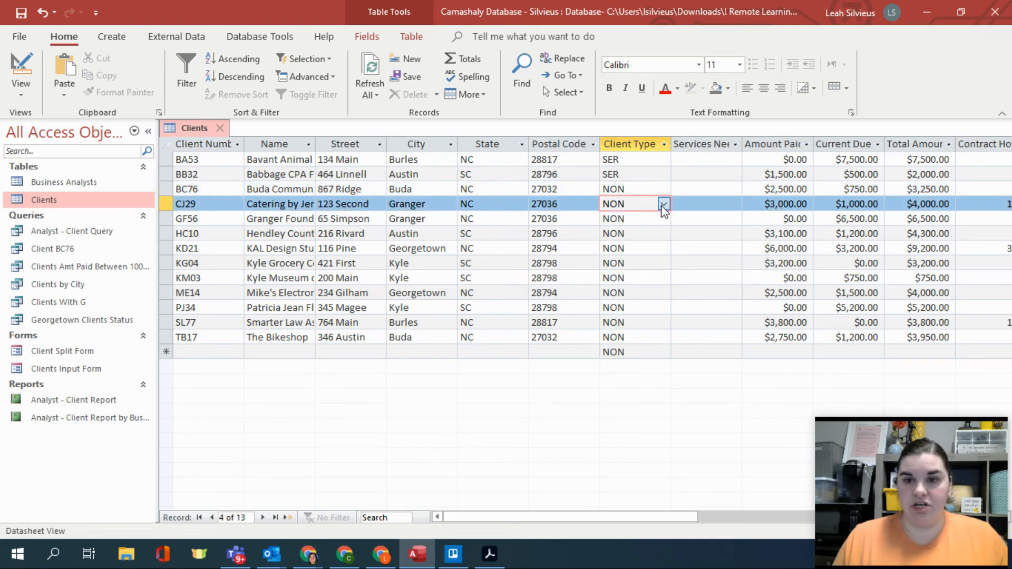
click(635, 246)
click(642, 219)
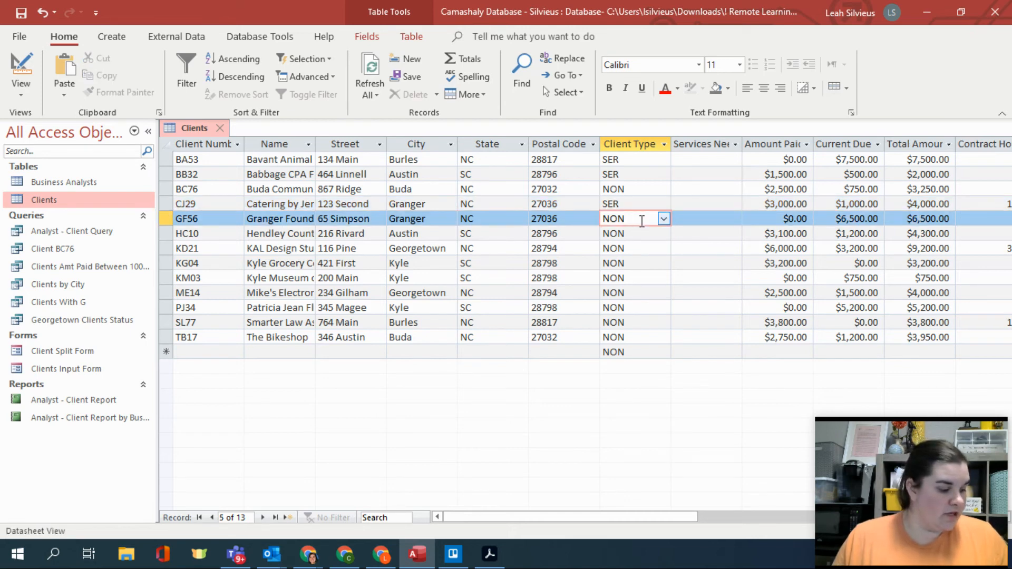
click(639, 239)
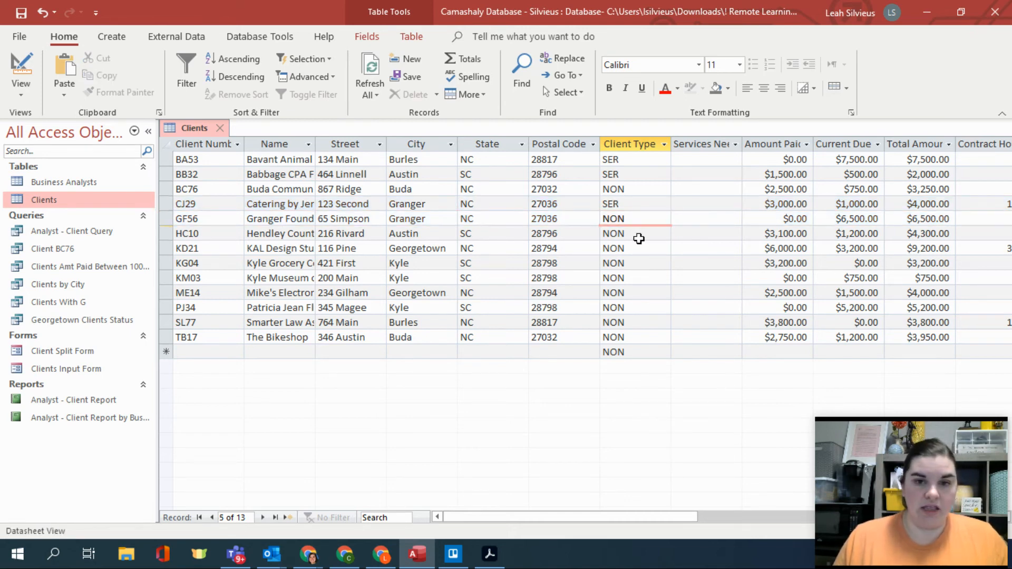
click(637, 250)
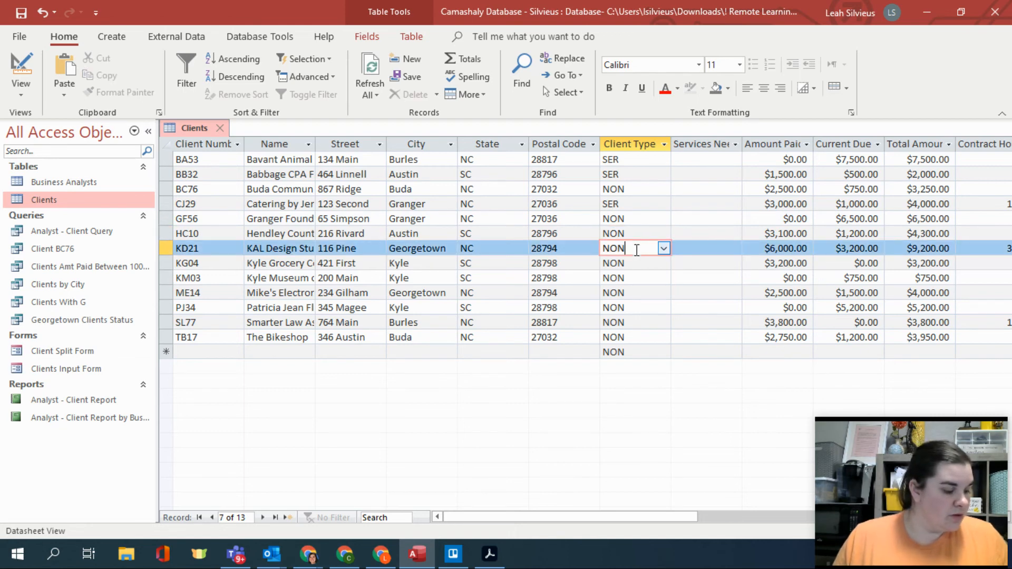
click(663, 249)
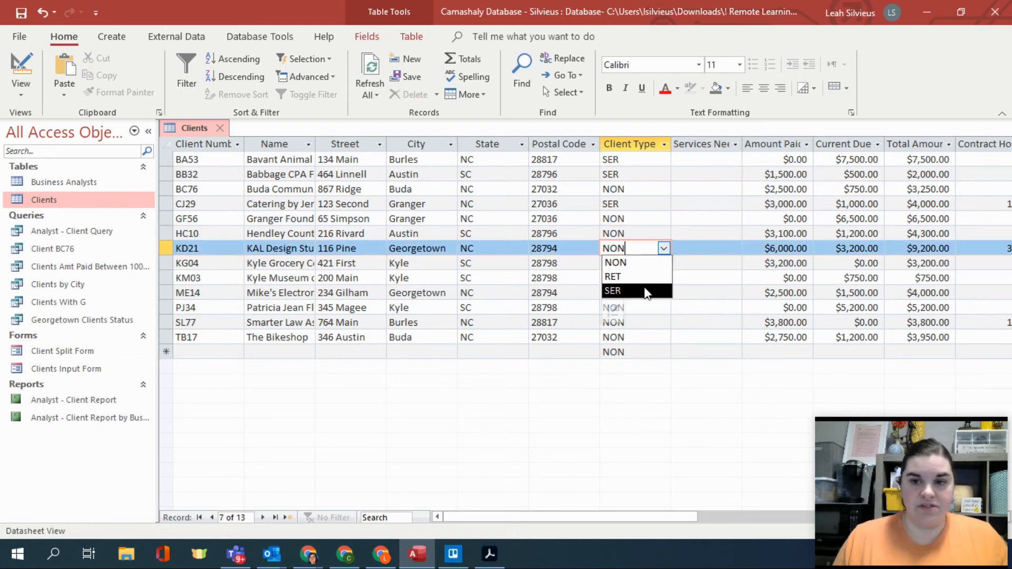
click(644, 291)
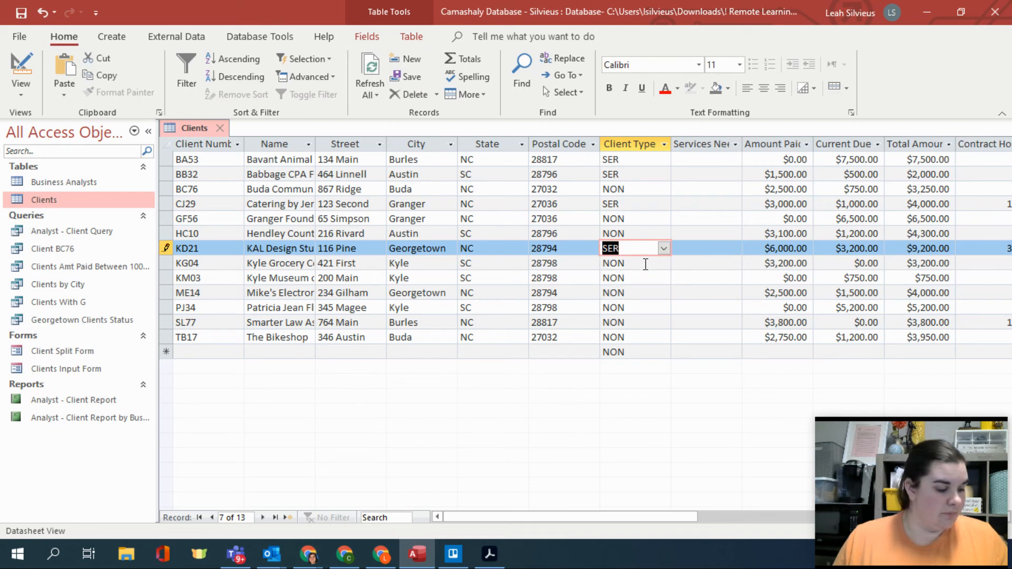
- Set the Client Type to RET for the eighth, tenth and eleventh client records
click(645, 264)
click(662, 263)
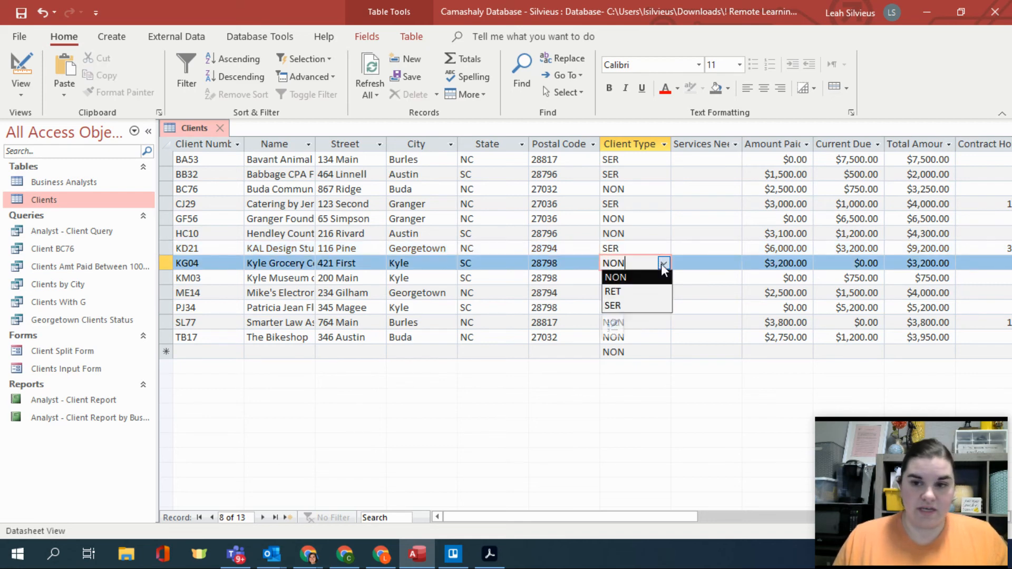
click(652, 292)
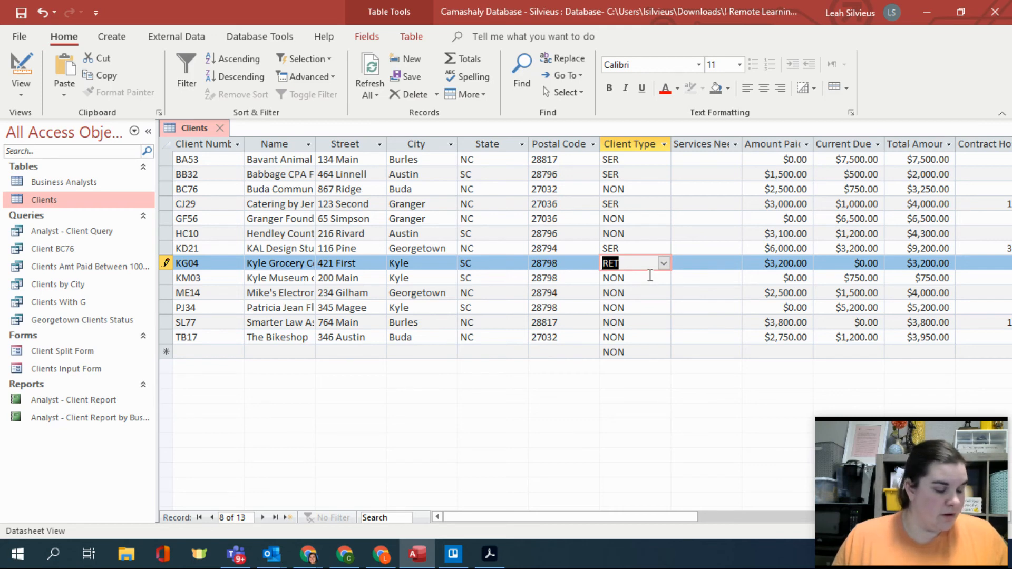
click(646, 294)
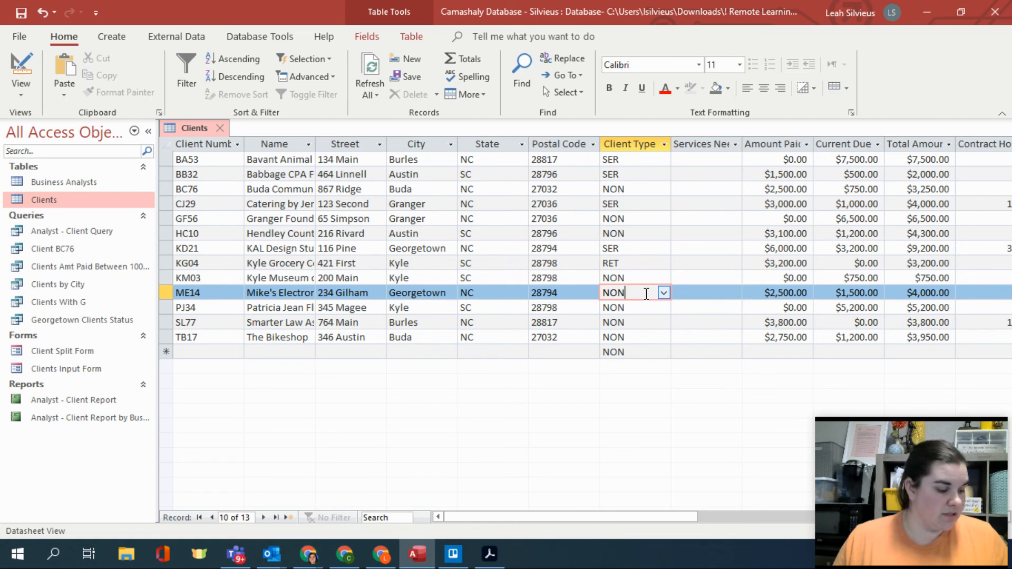
click(646, 305)
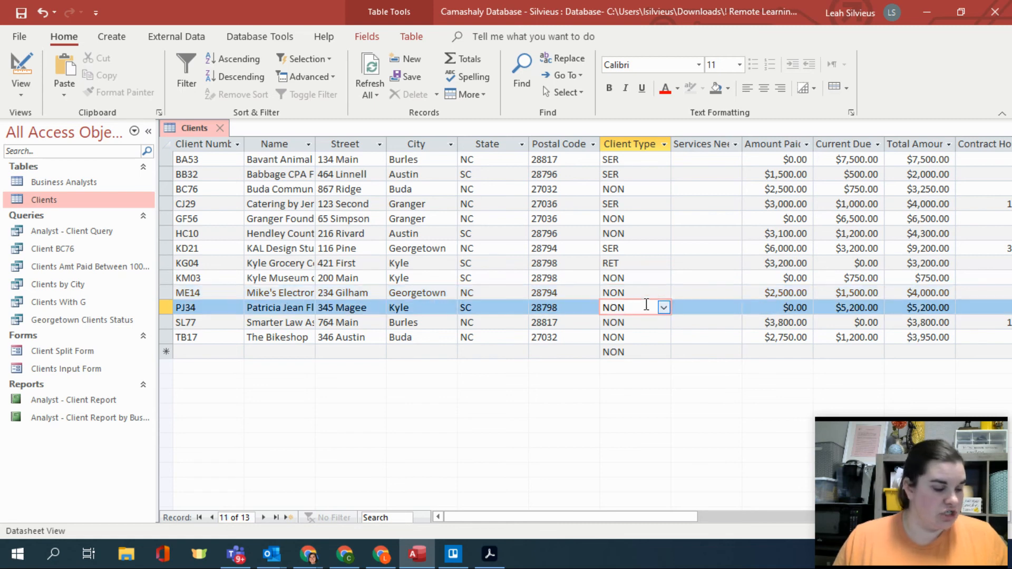
click(658, 293)
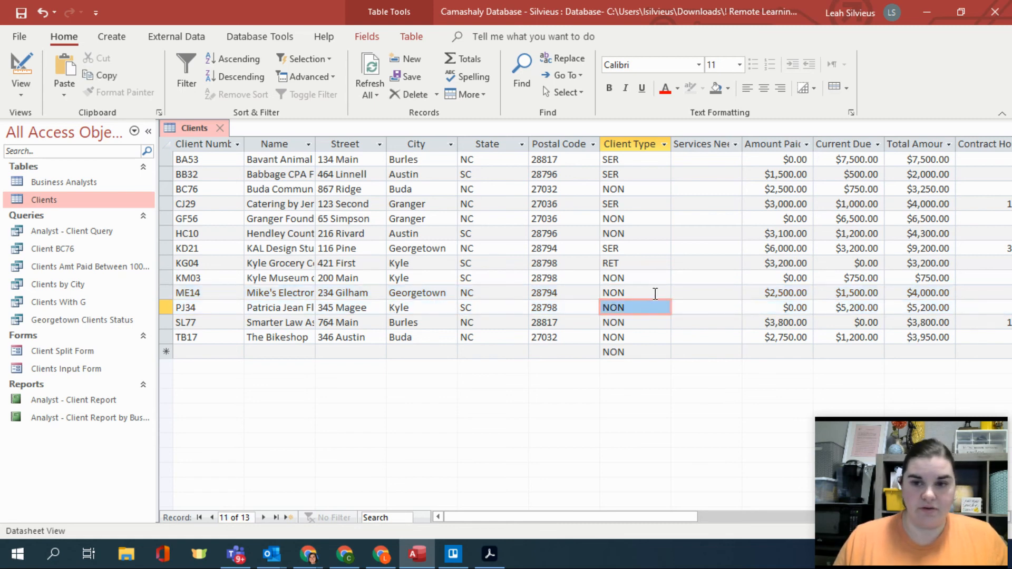
click(662, 293)
click(644, 322)
click(644, 308)
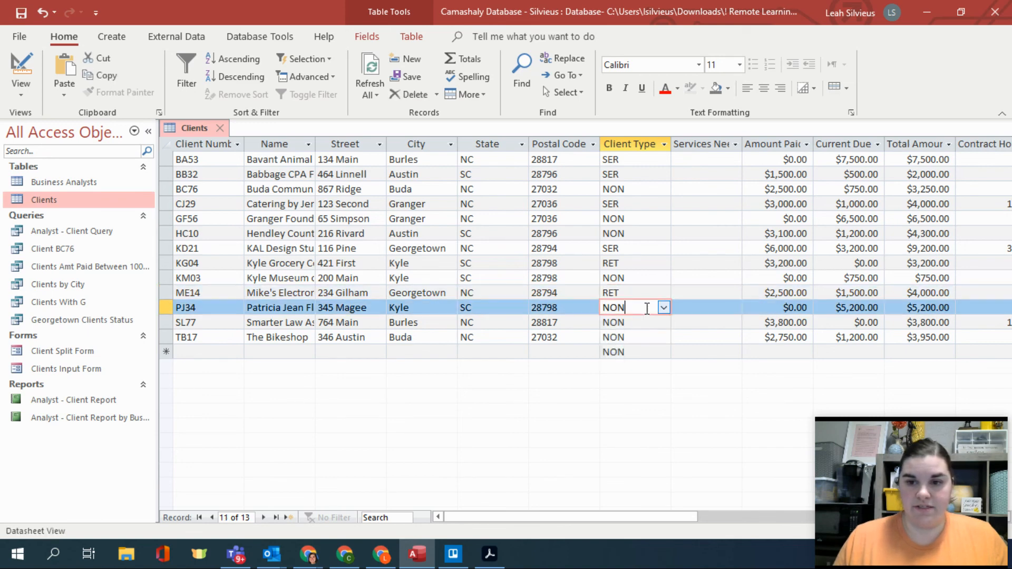
click(662, 307)
click(640, 336)
- Set the Client Type to SER for the Smarter Law record and to RET for The Bikeshop record
click(652, 322)
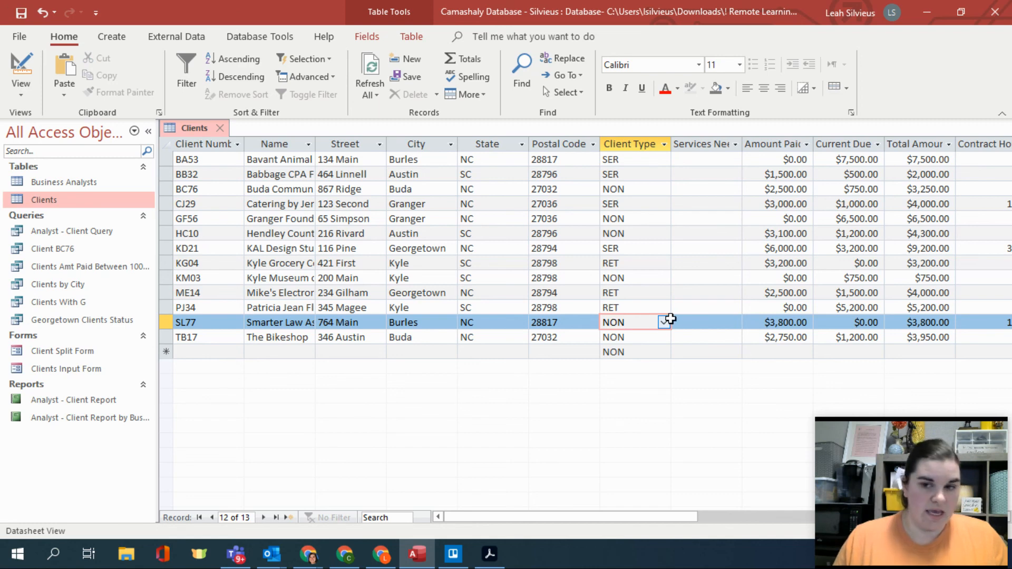
click(664, 322)
click(662, 369)
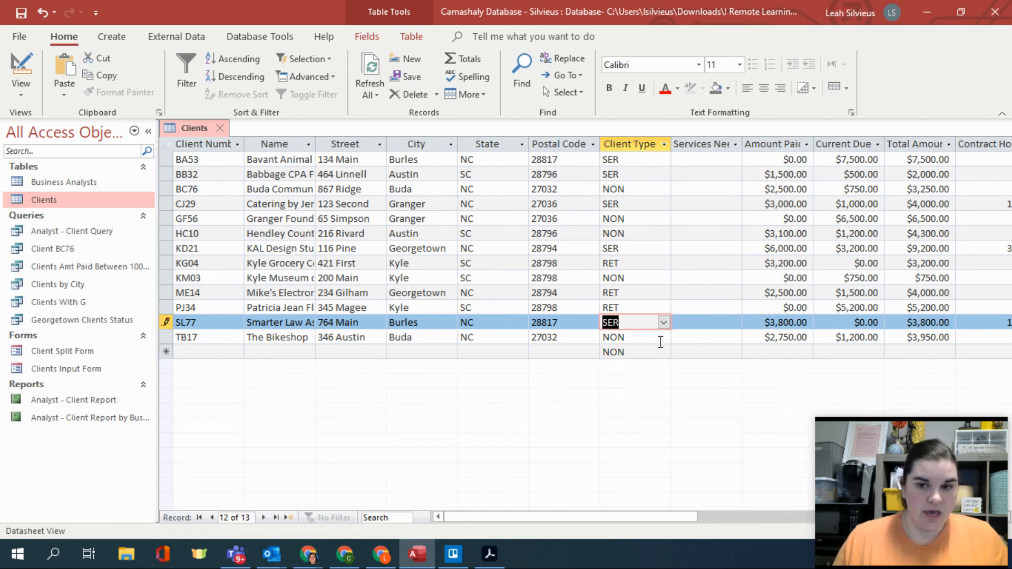
click(663, 337)
click(660, 365)
click(710, 331)
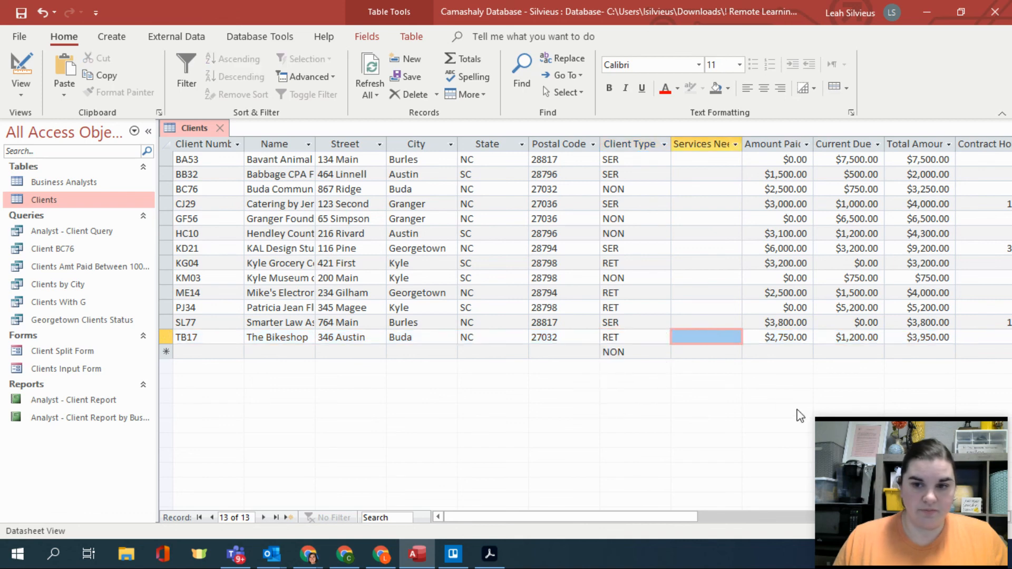
click(819, 352)
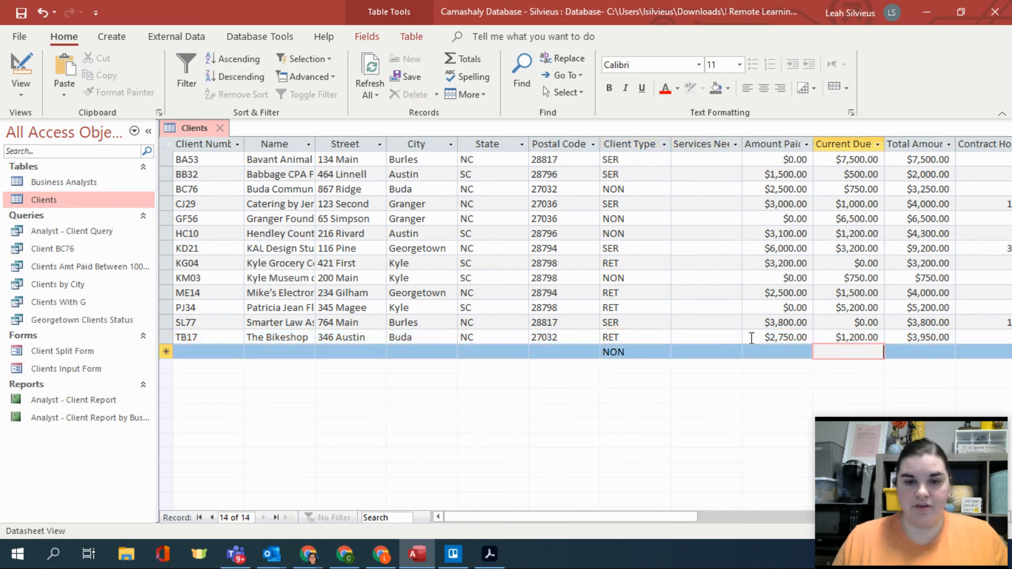